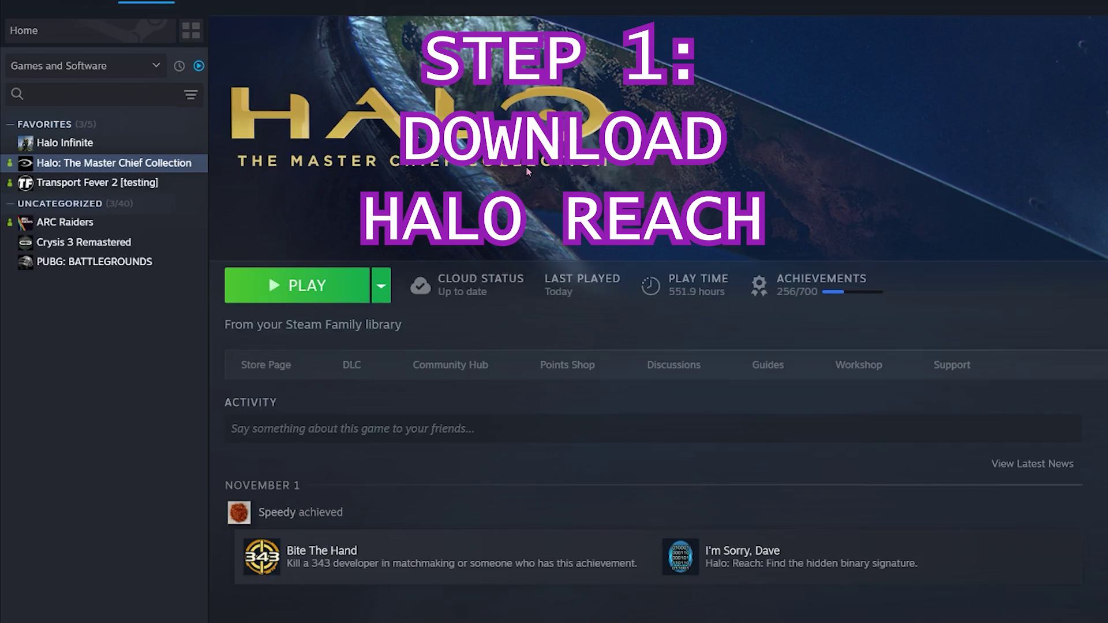
# Search the MCC Workshop for 'slipspace' and open the Halo Reach: Slipspace Beta page
pyautogui.click(859, 365)
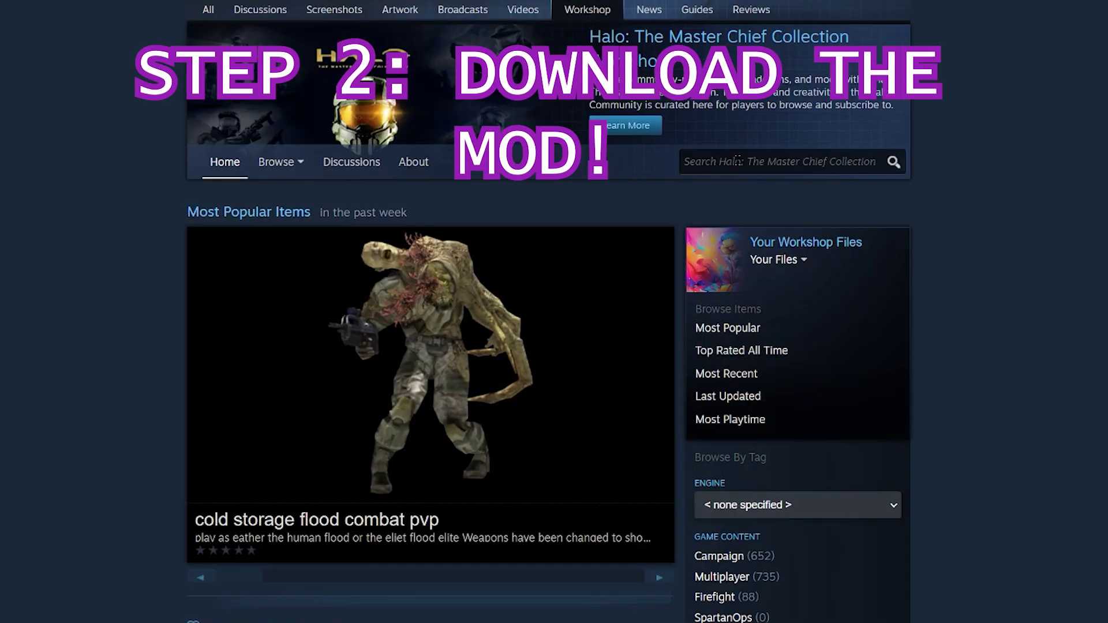
pyautogui.click(737, 161)
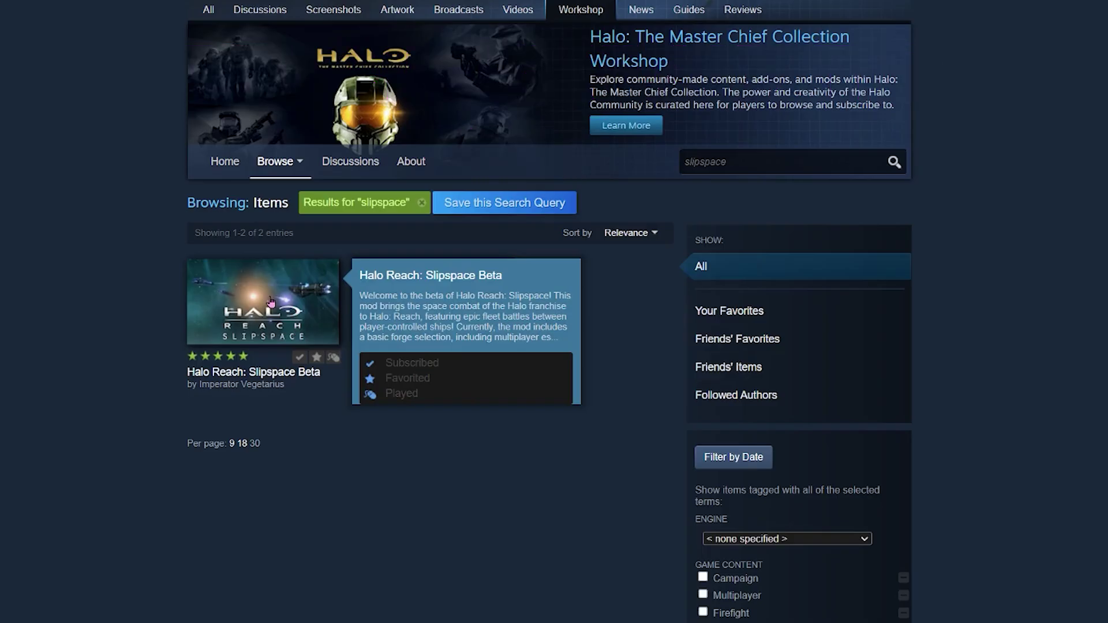
pyautogui.click(271, 302)
pyautogui.scroll(-2, 292, 352)
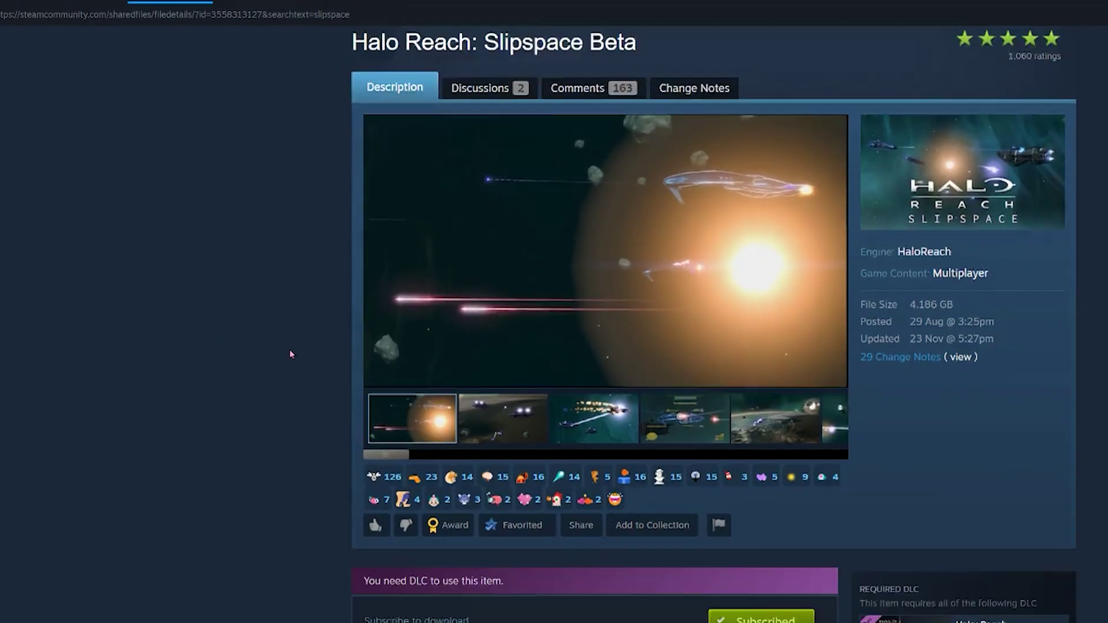
pyautogui.scroll(-2, 422, 401)
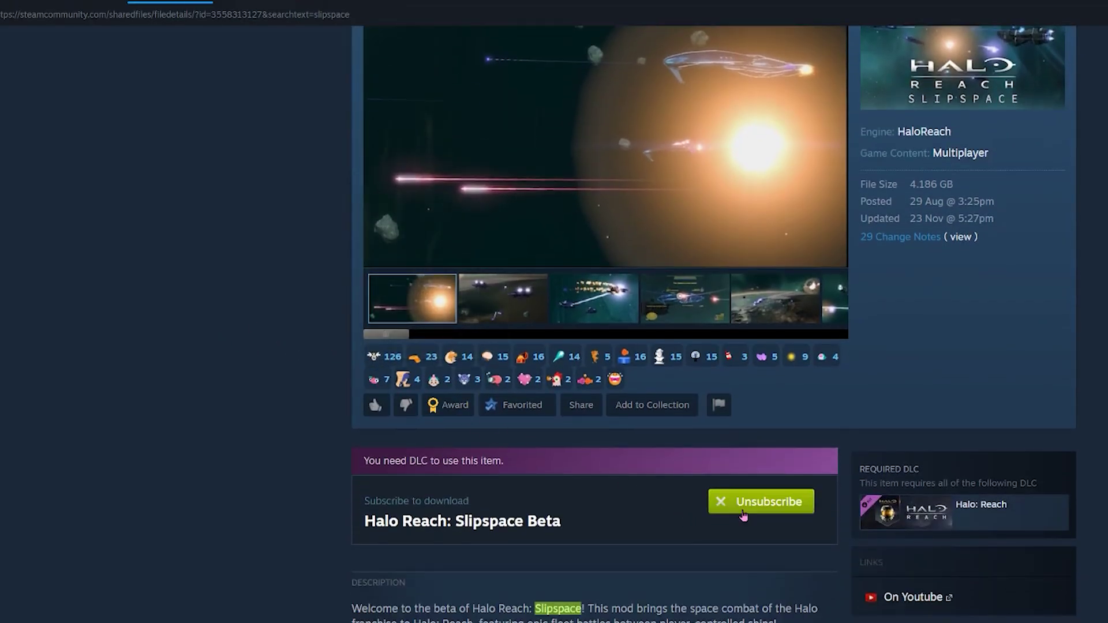
pyautogui.scroll(-3, 743, 514)
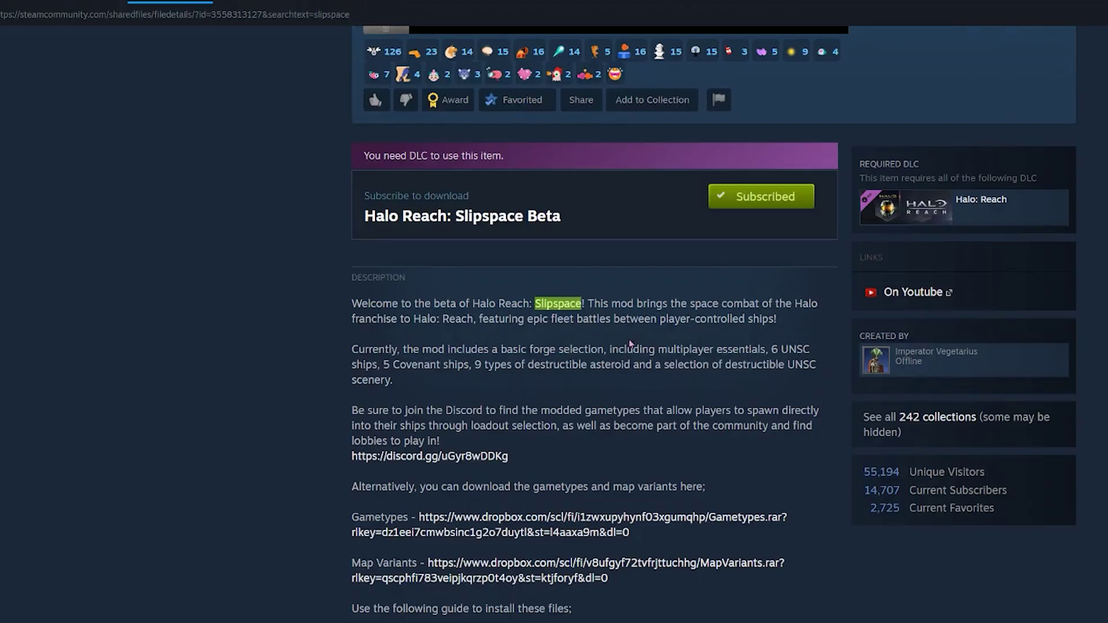
pyautogui.scroll(2, 754, 407)
pyautogui.scroll(-2, 727, 419)
pyautogui.scroll(-1, 702, 393)
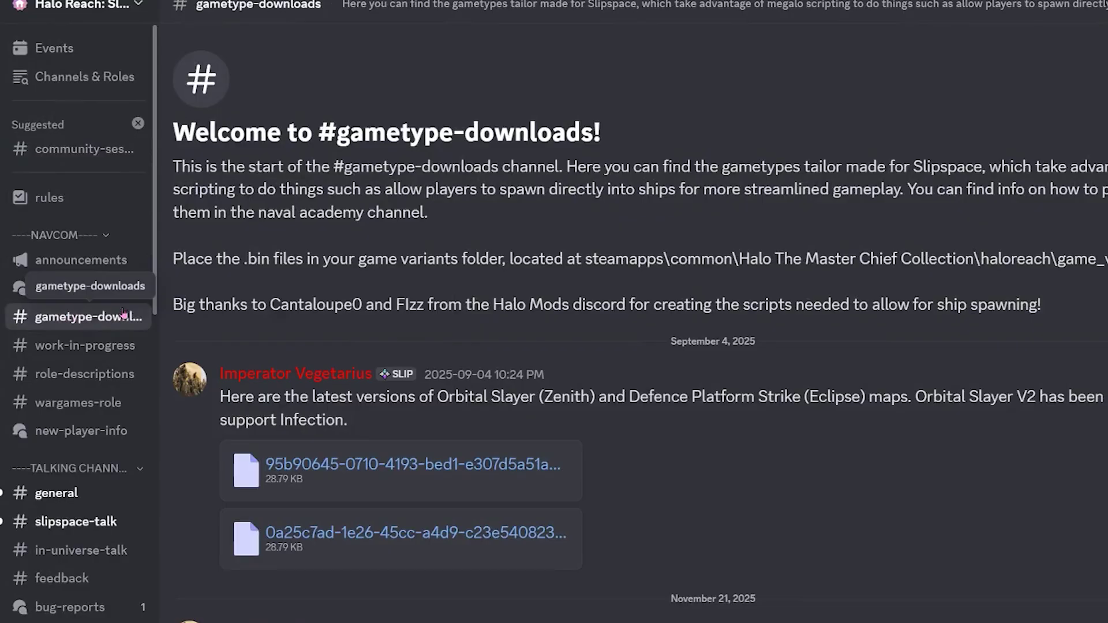
pyautogui.scroll(-3, 629, 394)
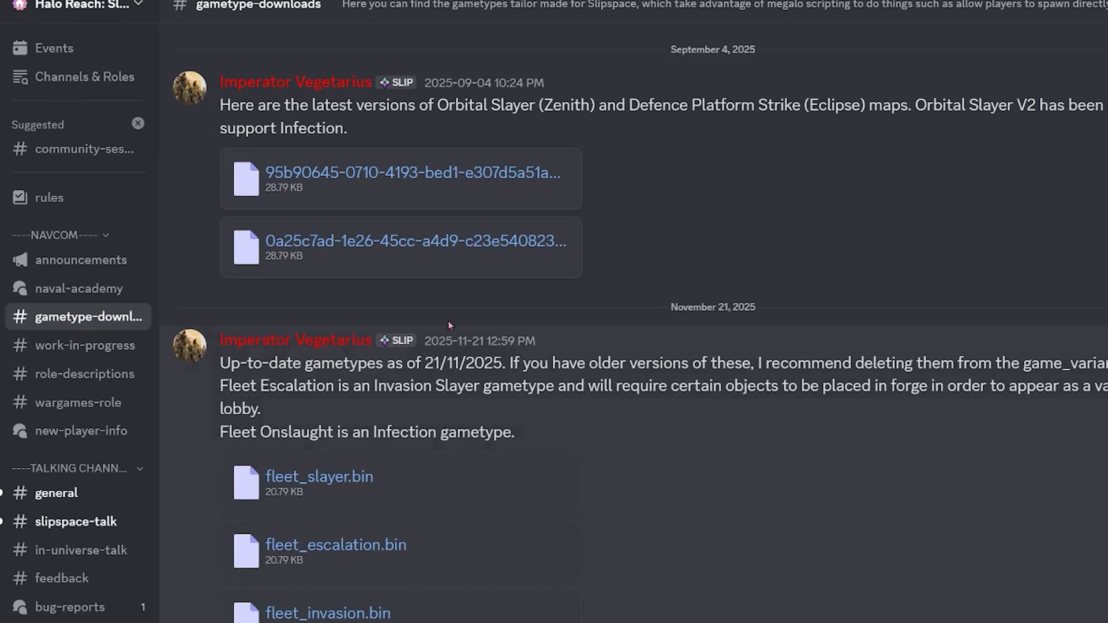
pyautogui.scroll(1, 529, 386)
pyautogui.scroll(2, 528, 386)
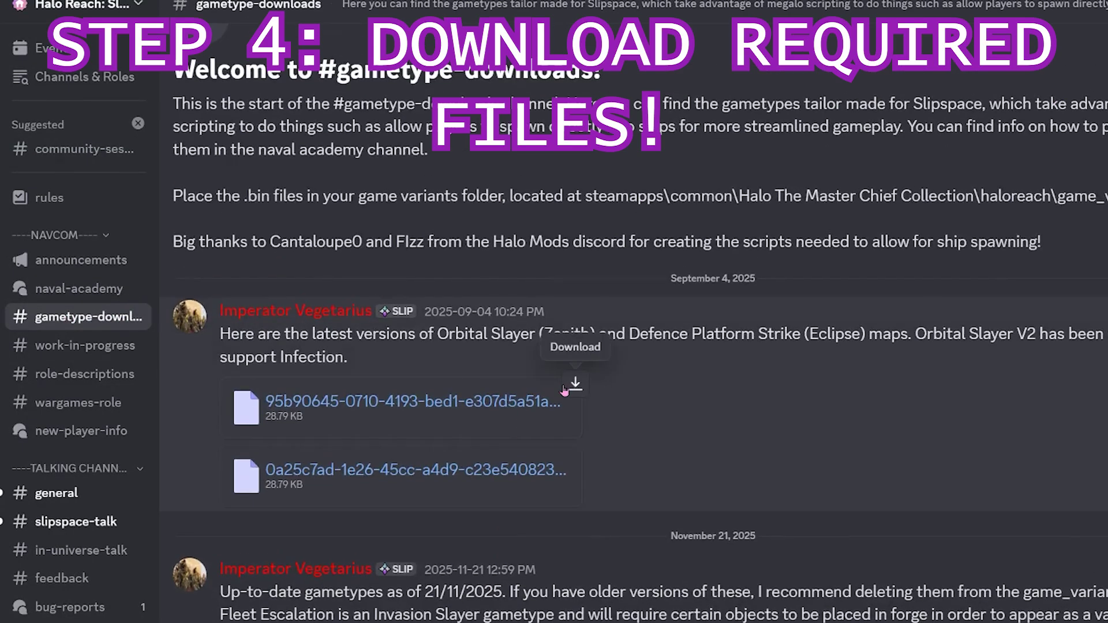
pyautogui.scroll(-3, 578, 448)
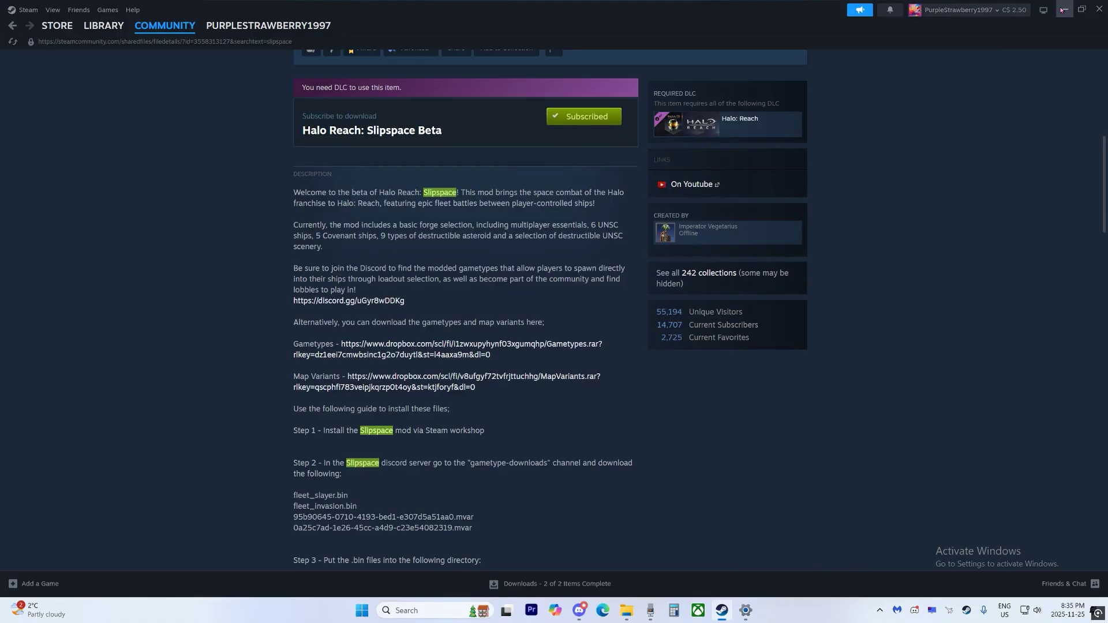
# Move the Map folder window aside and return Steam to the Halo MCC library page
pyautogui.click(1063, 8)
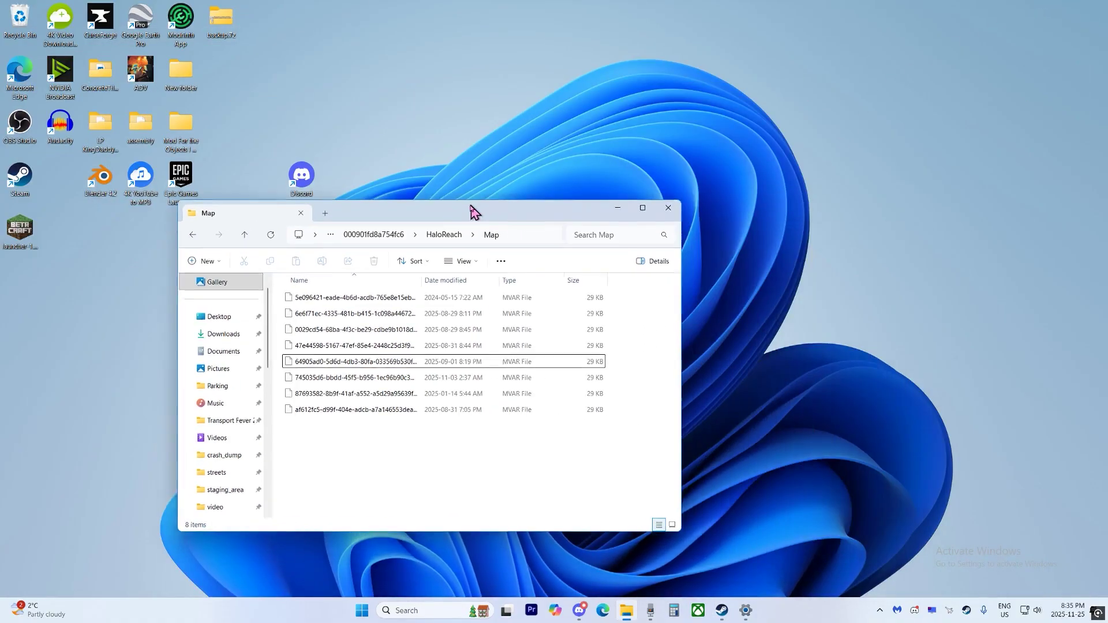
pyautogui.moveTo(776, 245); pyautogui.dragTo(454, 211)
pyautogui.click(722, 611)
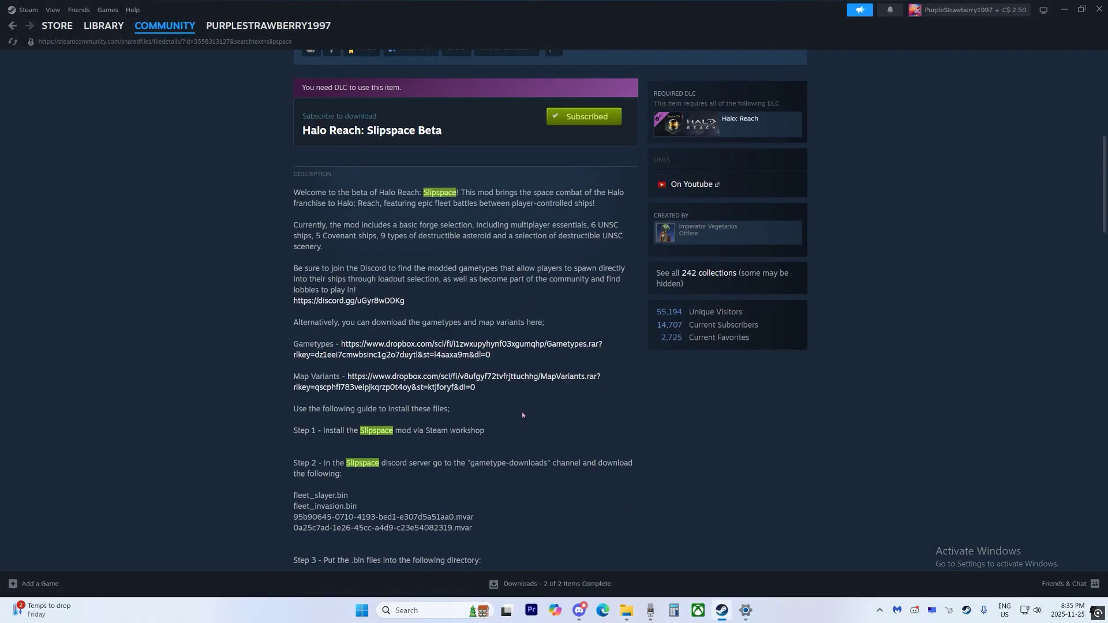
pyautogui.click(105, 25)
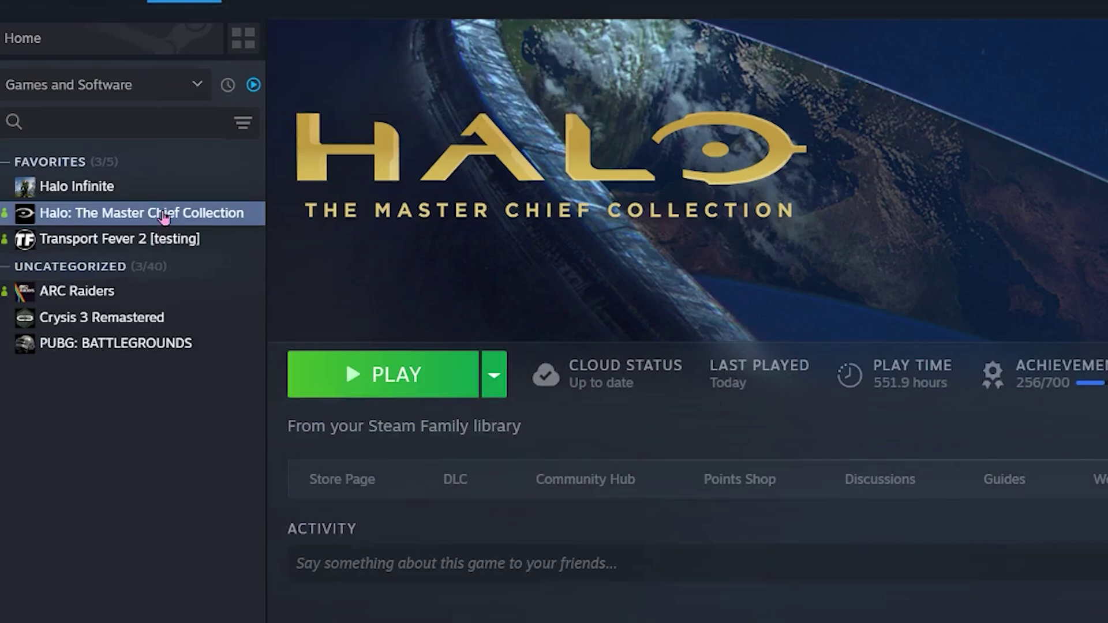
# Browse MCC's local files and open the haloreach > game_variants folder
pyautogui.rightClick(165, 218)
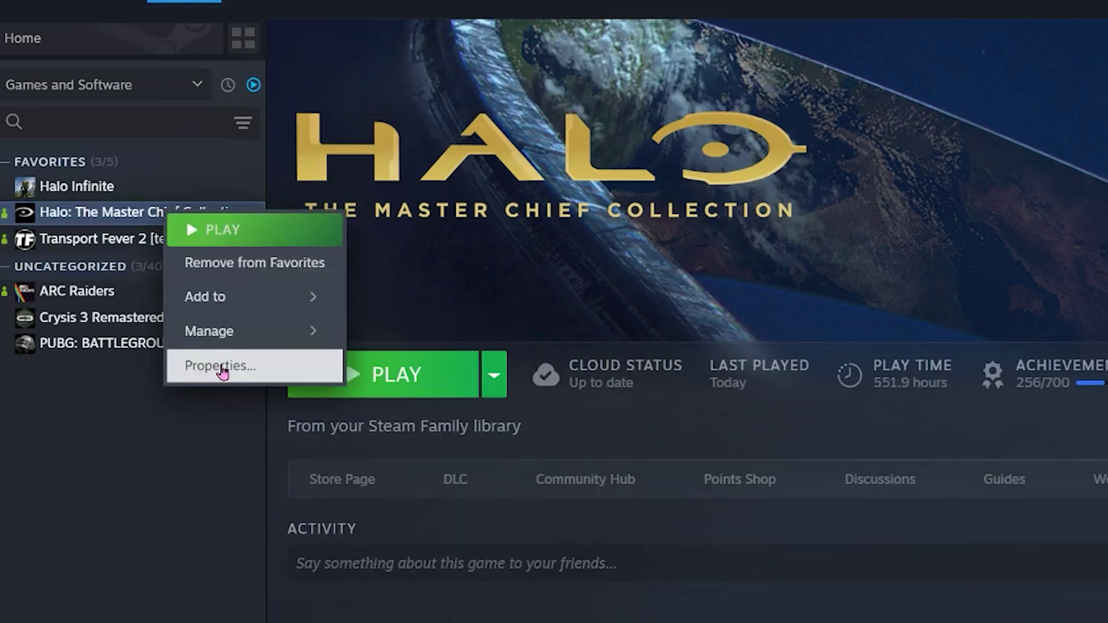
pyautogui.moveTo(247, 330)
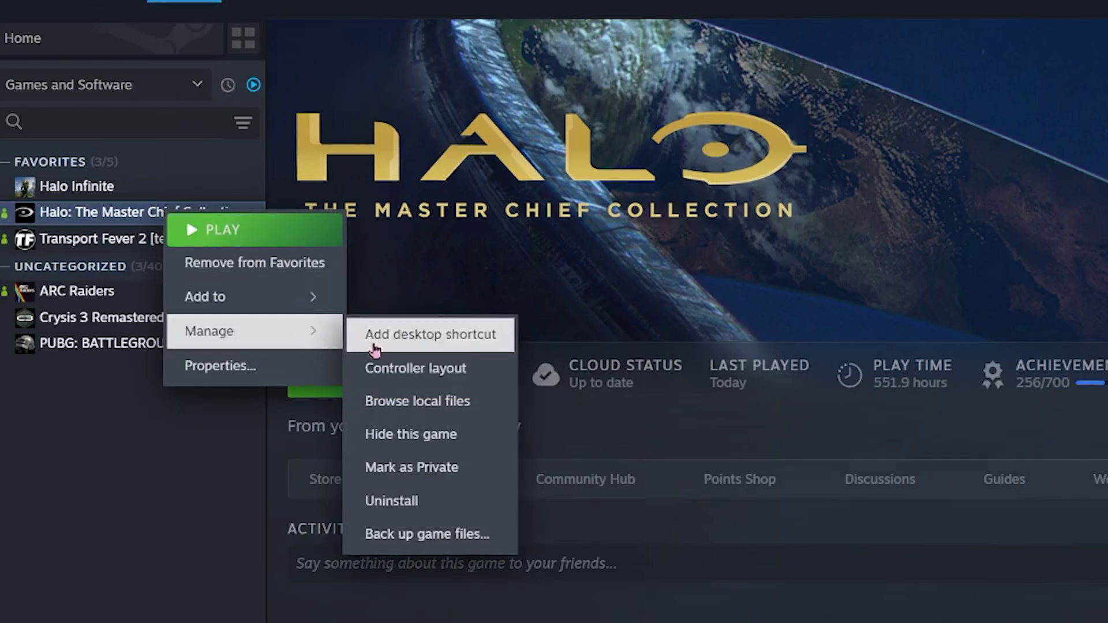
pyautogui.click(455, 418)
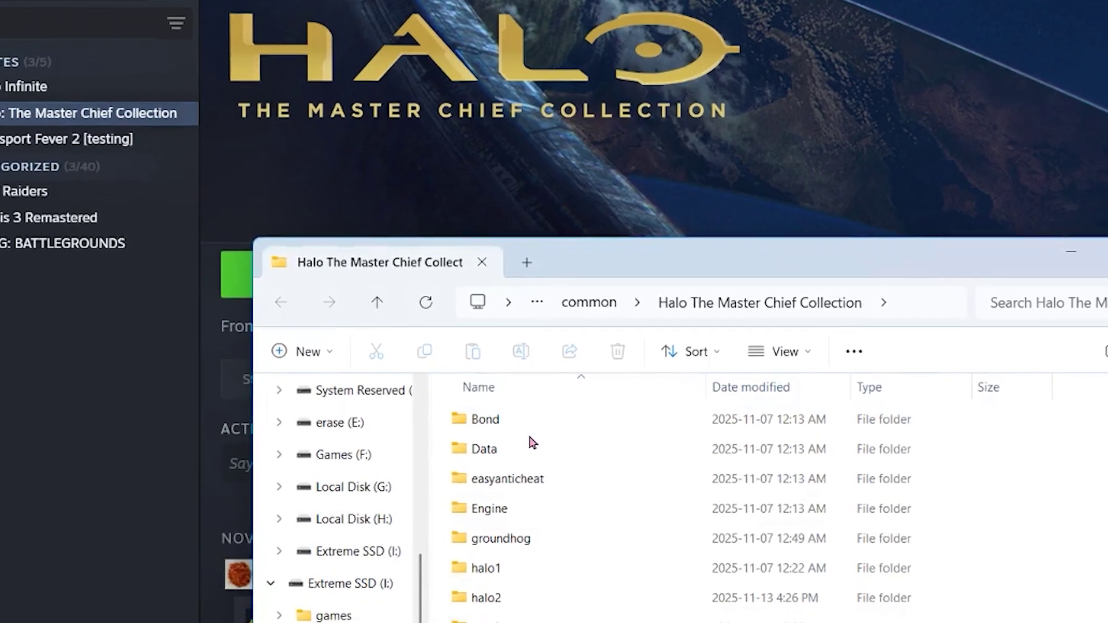
pyautogui.scroll(-2, 529, 442)
pyautogui.scroll(-1, 458, 324)
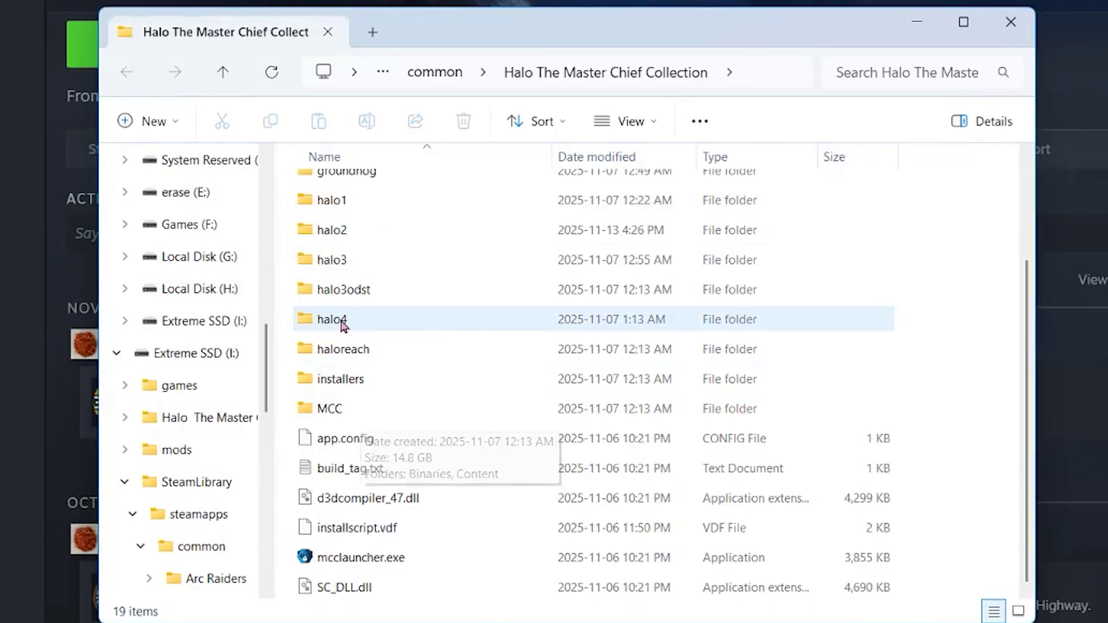
pyautogui.doubleClick(376, 351)
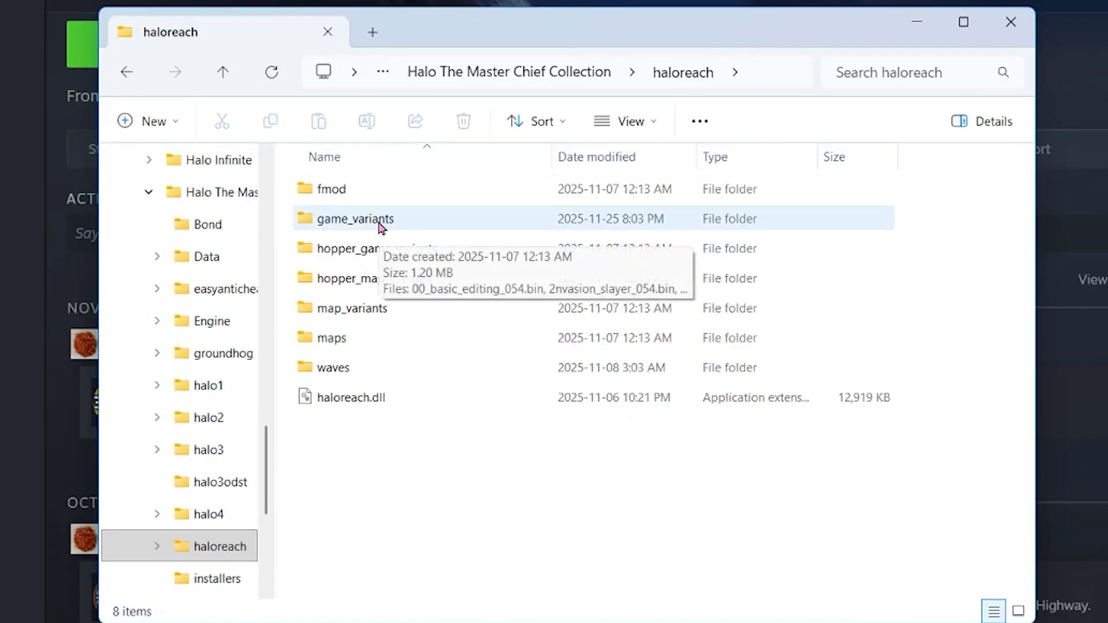
pyautogui.doubleClick(379, 225)
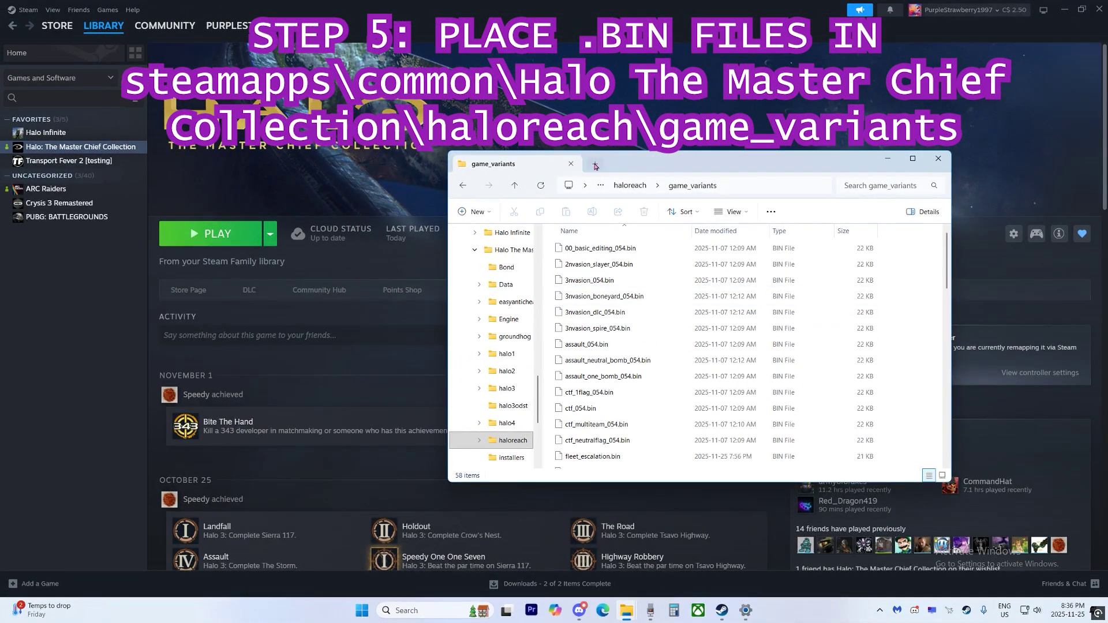
# Open Downloads in its own window beside game_variants
pyautogui.click(595, 166)
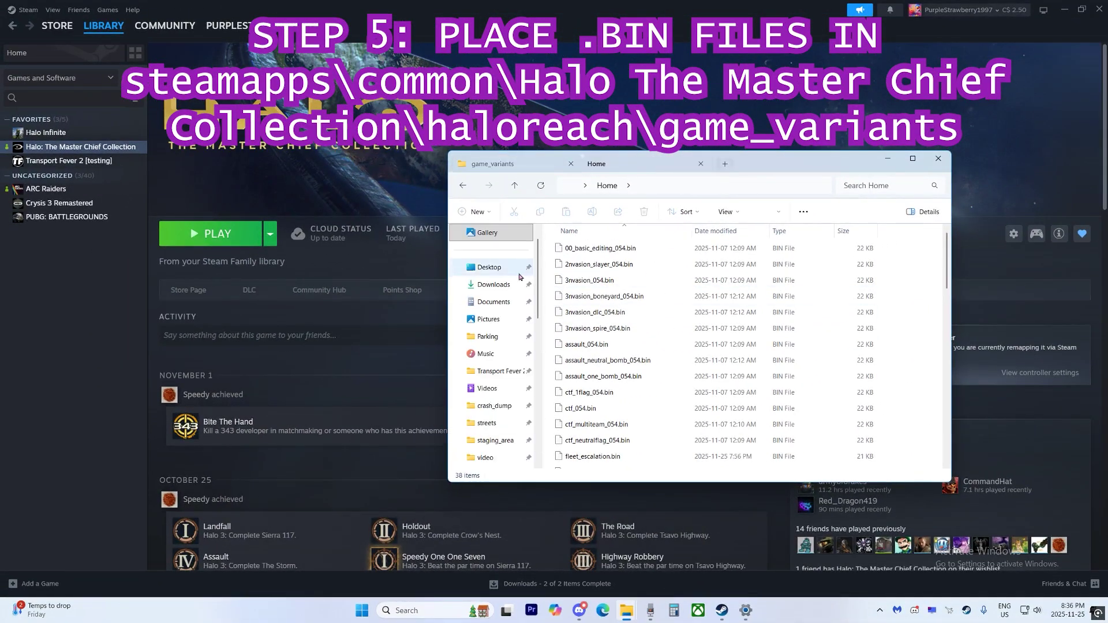
pyautogui.click(493, 284)
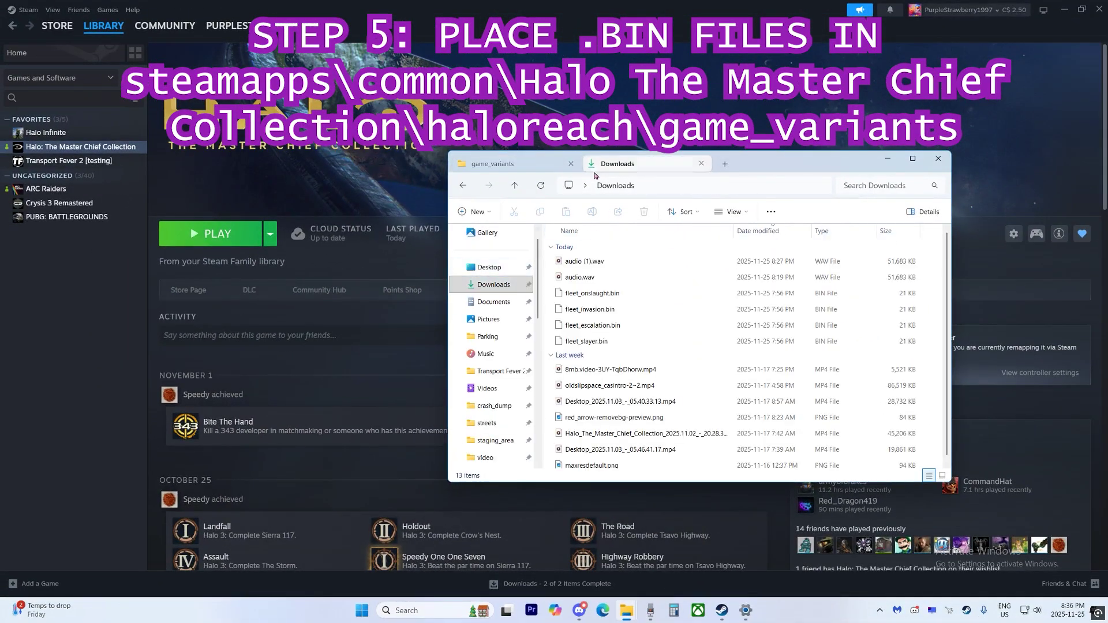
pyautogui.moveTo(641, 170)
pyautogui.mouseDown()
pyautogui.moveTo(410, 252)
pyautogui.moveTo(207, 187)
pyautogui.mouseUp()
pyautogui.moveTo(719, 165); pyautogui.dragTo(814, 159)
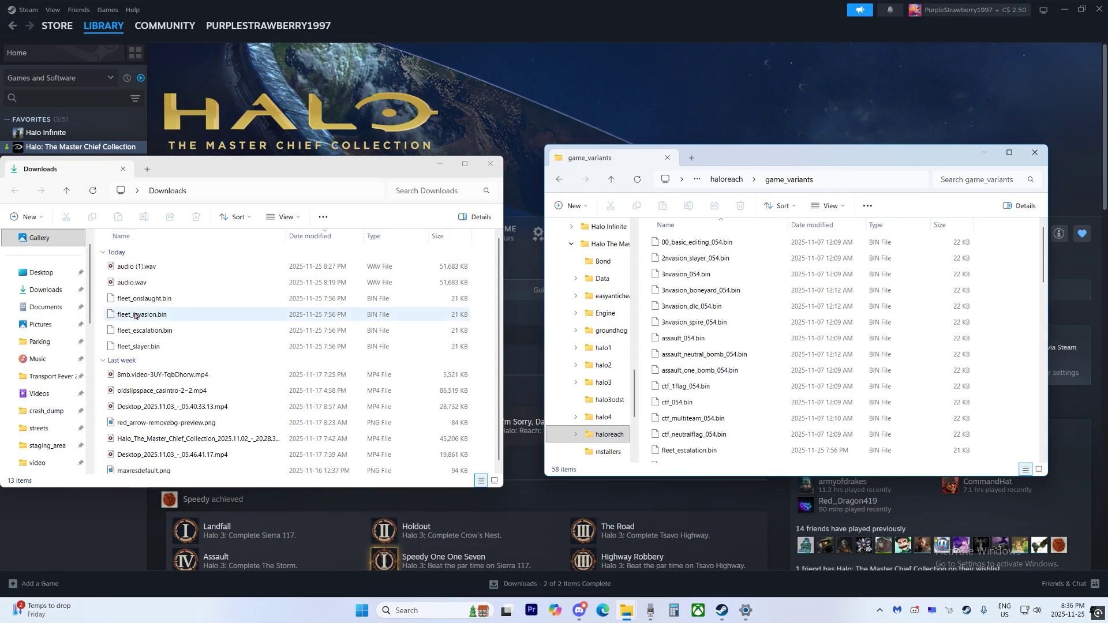
pyautogui.scroll(-1, 122, 322)
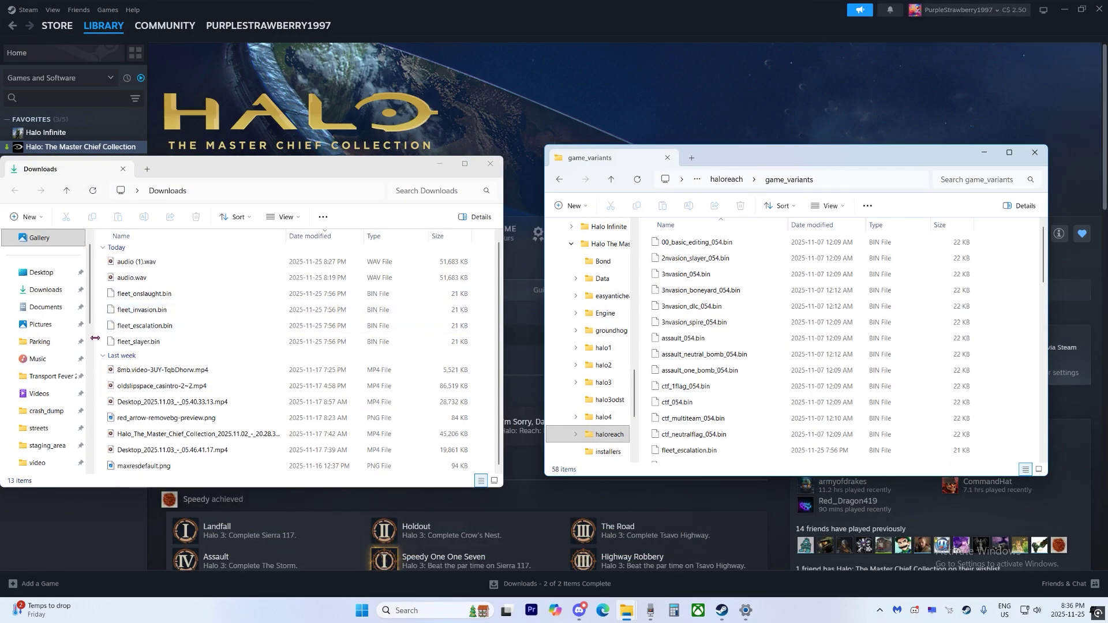
# Copy the four fleet .bin files, including fleet_slayer.bin, into game_variants
pyautogui.click(106, 341)
pyautogui.moveTo(103, 347); pyautogui.dragTo(205, 296)
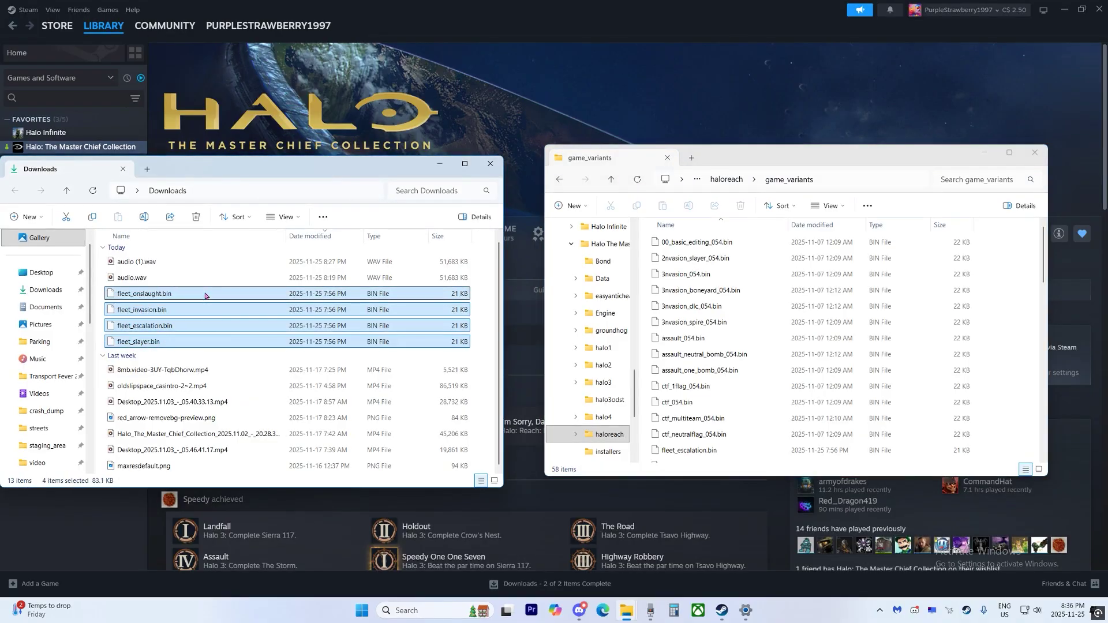
pyautogui.moveTo(124, 297); pyautogui.dragTo(738, 343)
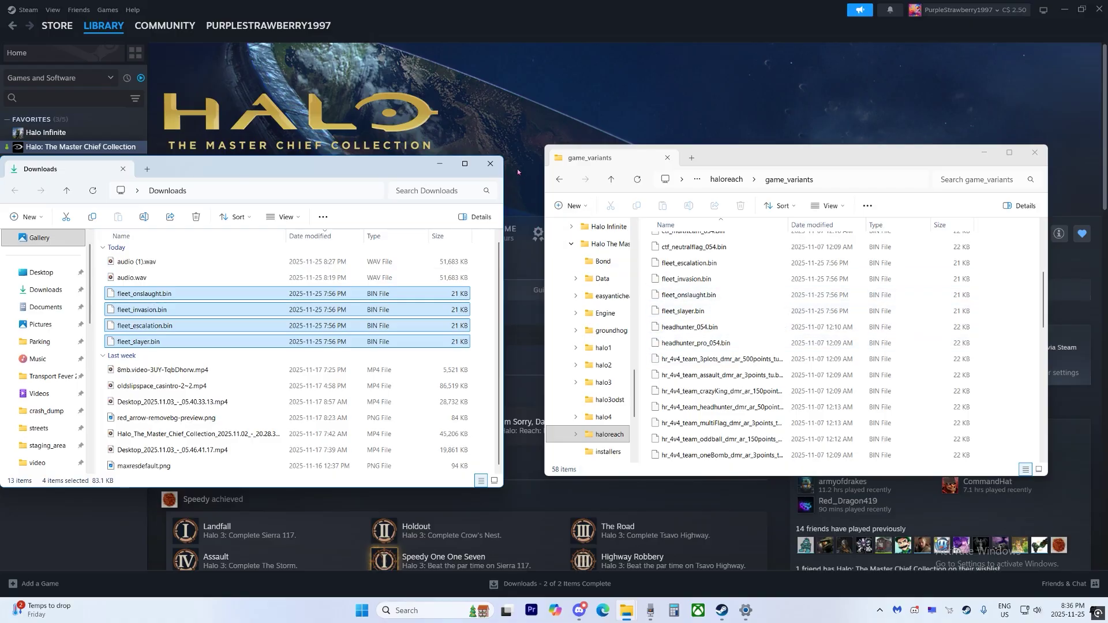
# Close the game_variants and Downloads windows and minimize Steam
pyautogui.click(1034, 152)
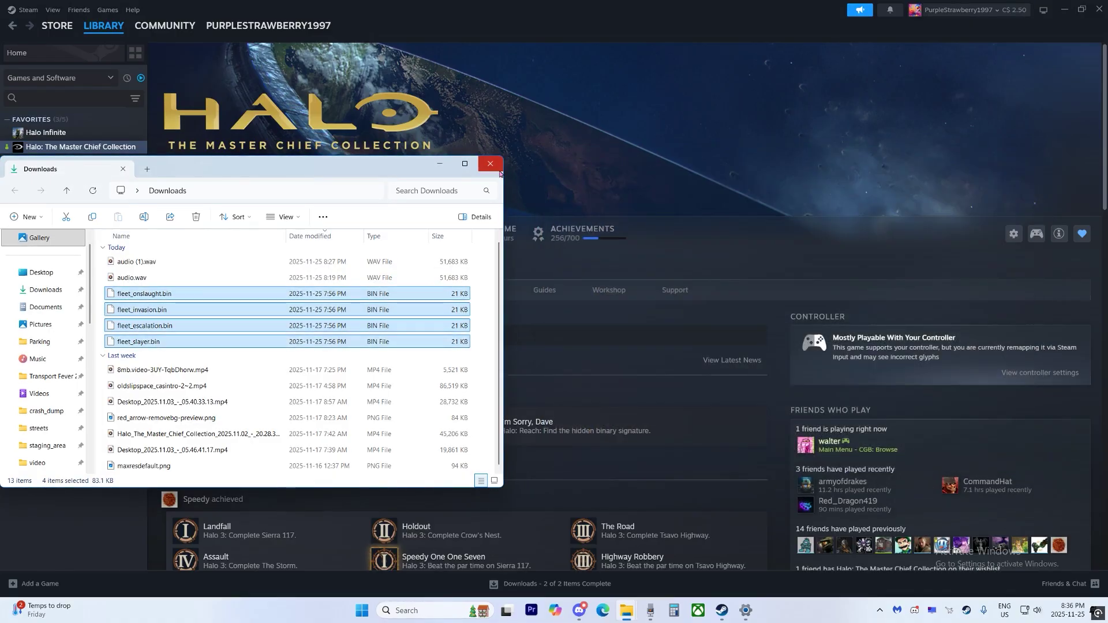
pyautogui.click(490, 165)
pyautogui.click(1062, 8)
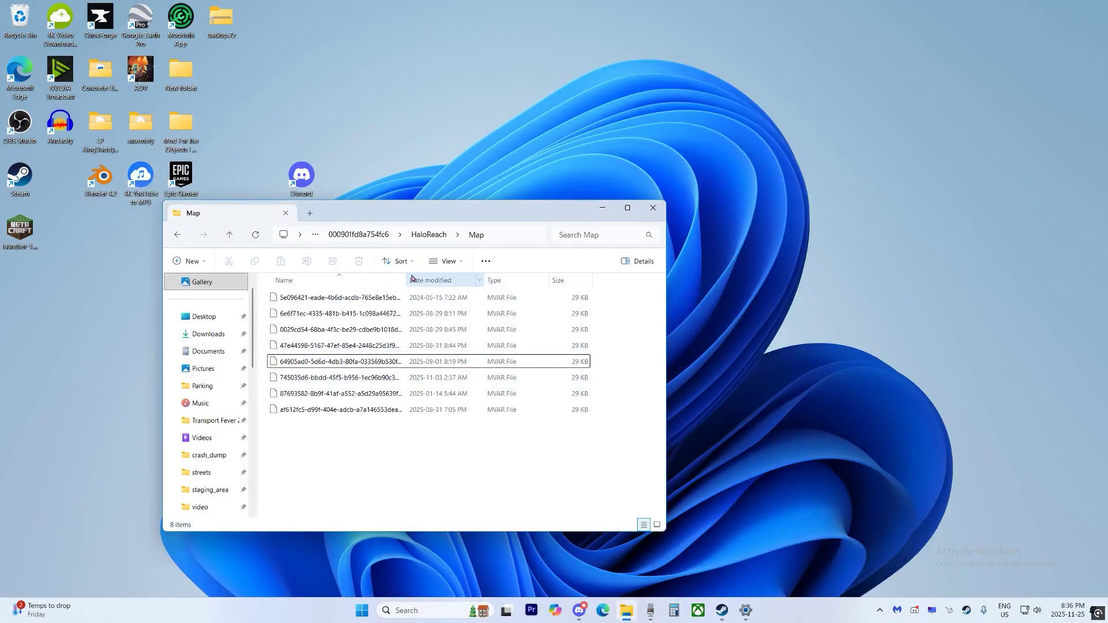
# Widen the name column and reposition the existing Map folder window
pyautogui.moveTo(407, 277); pyautogui.dragTo(446, 262)
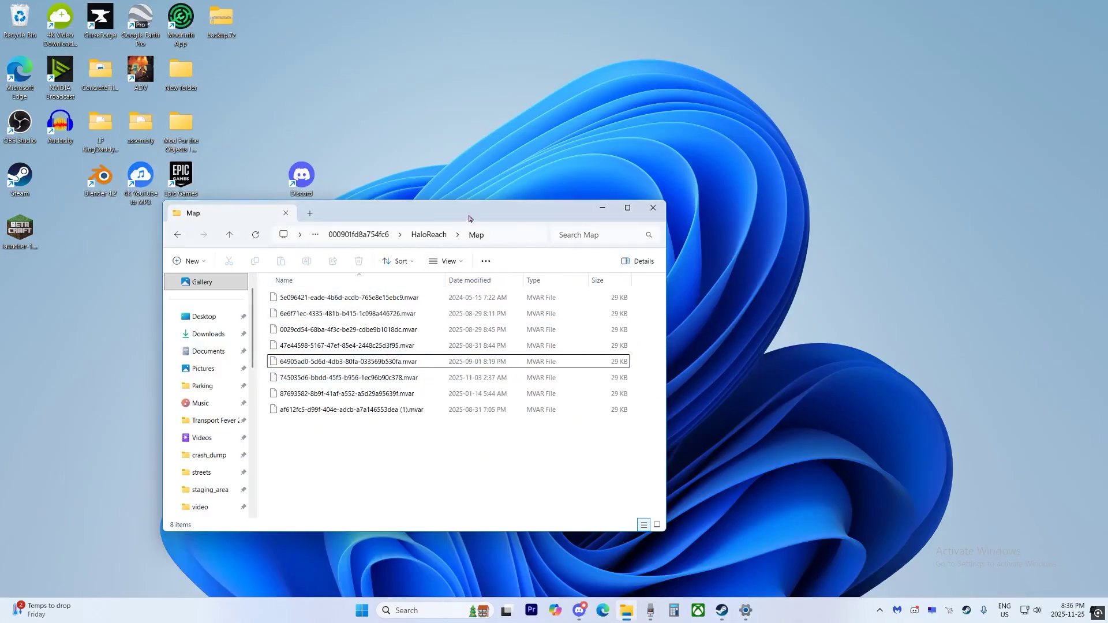
pyautogui.moveTo(468, 218); pyautogui.dragTo(582, 195)
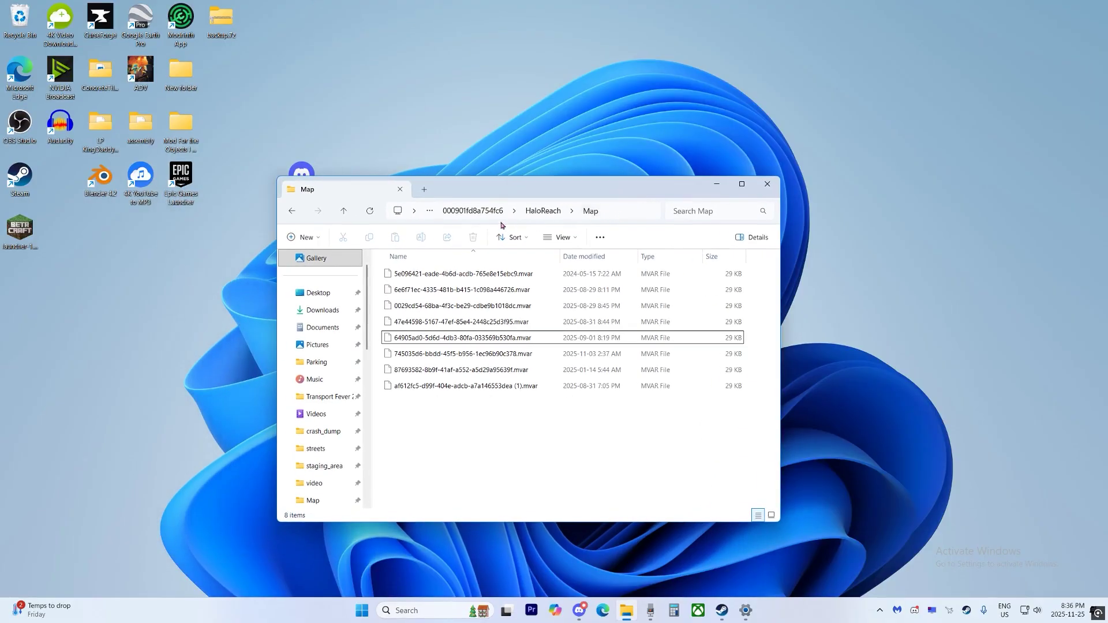
pyautogui.click(140, 390)
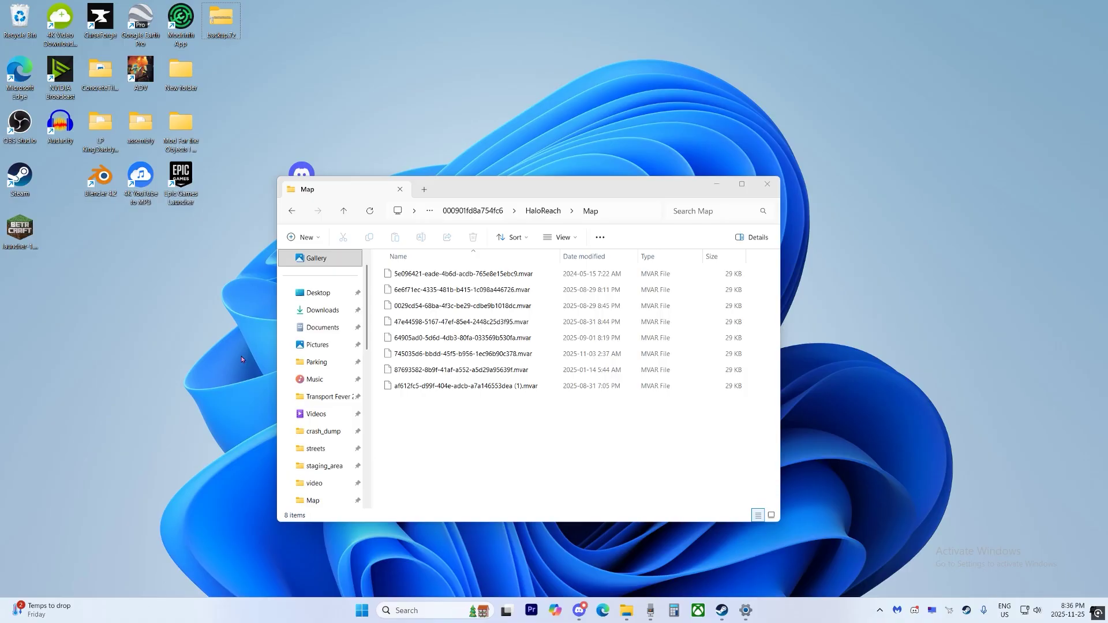
# Run appdata and open LocalLow > MCC > LocalFiles > 000901fd8a754fc6 > HaloReach > Map
pyautogui.press('super+r')
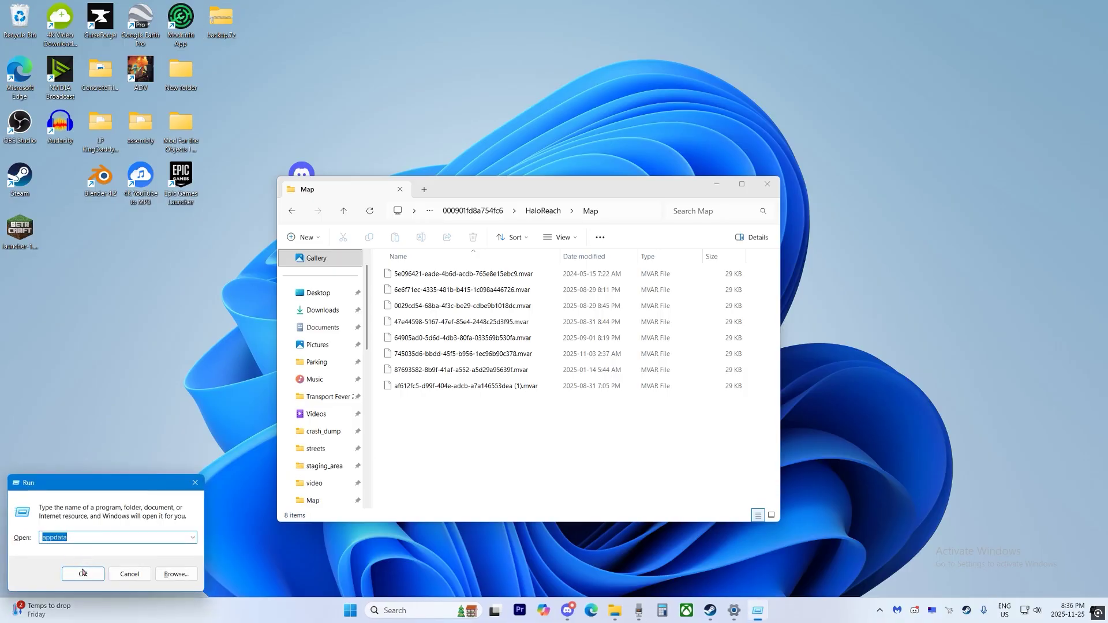
pyautogui.click(86, 573)
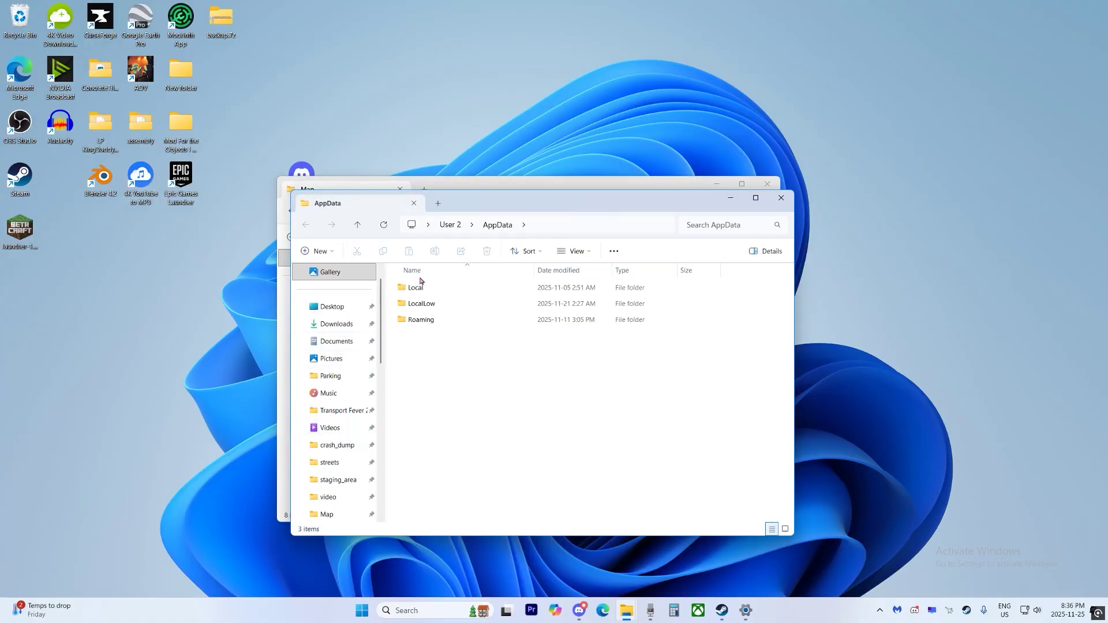
pyautogui.doubleClick(439, 307)
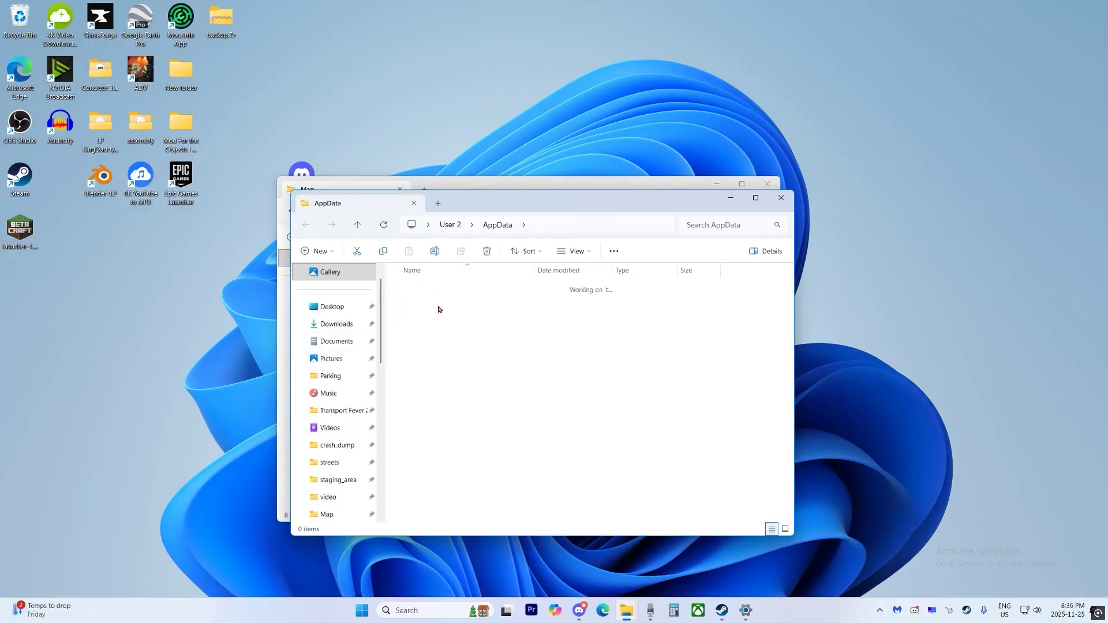
pyautogui.doubleClick(434, 354)
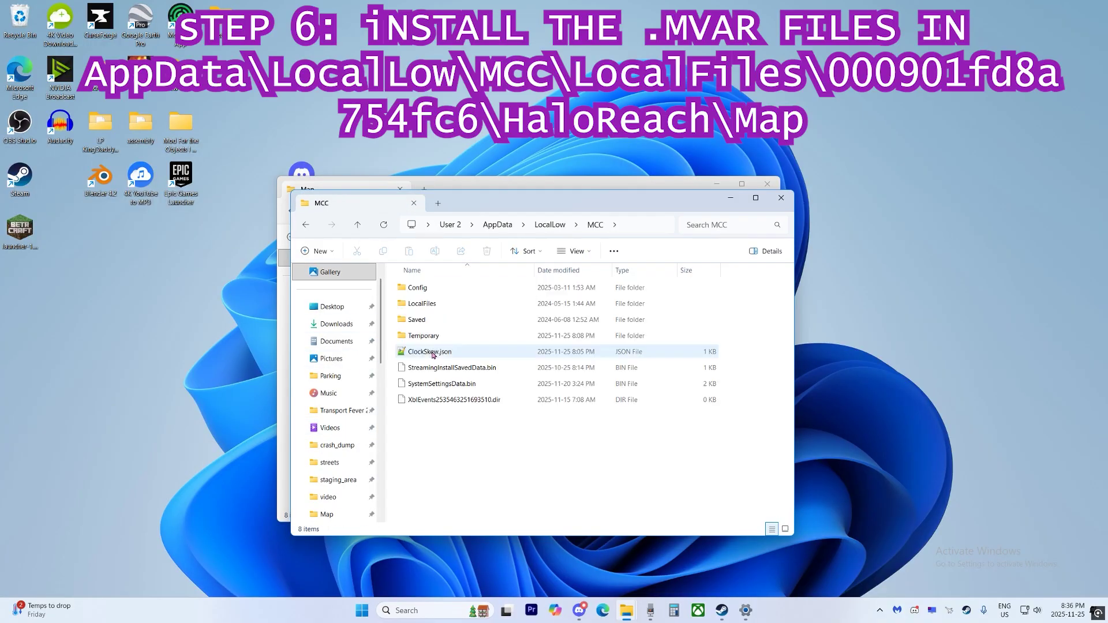
pyautogui.doubleClick(437, 304)
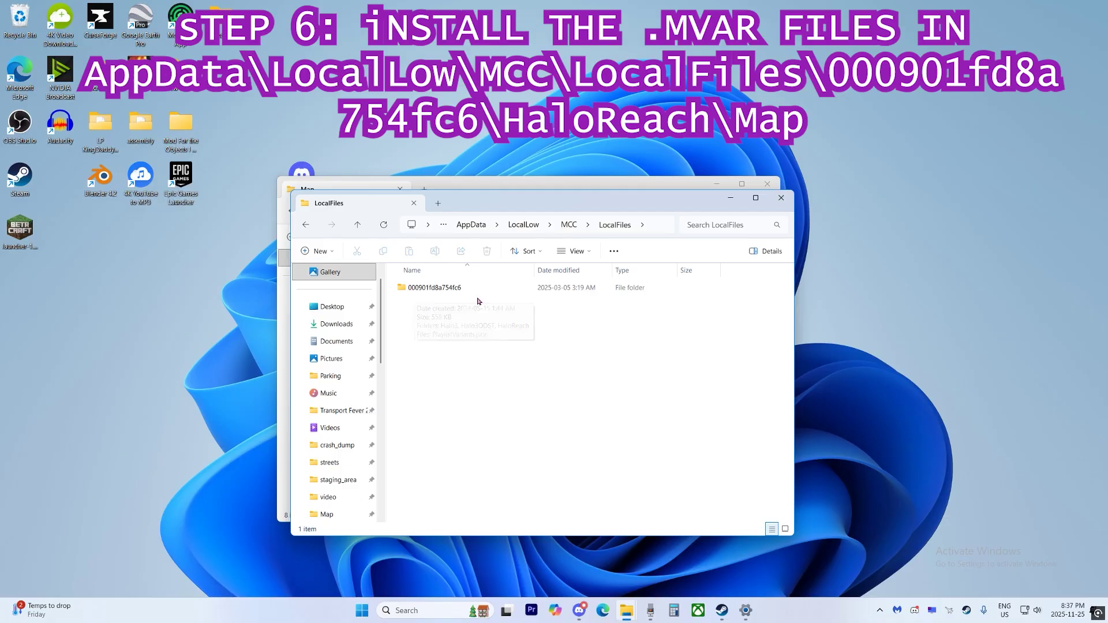
pyautogui.doubleClick(435, 290)
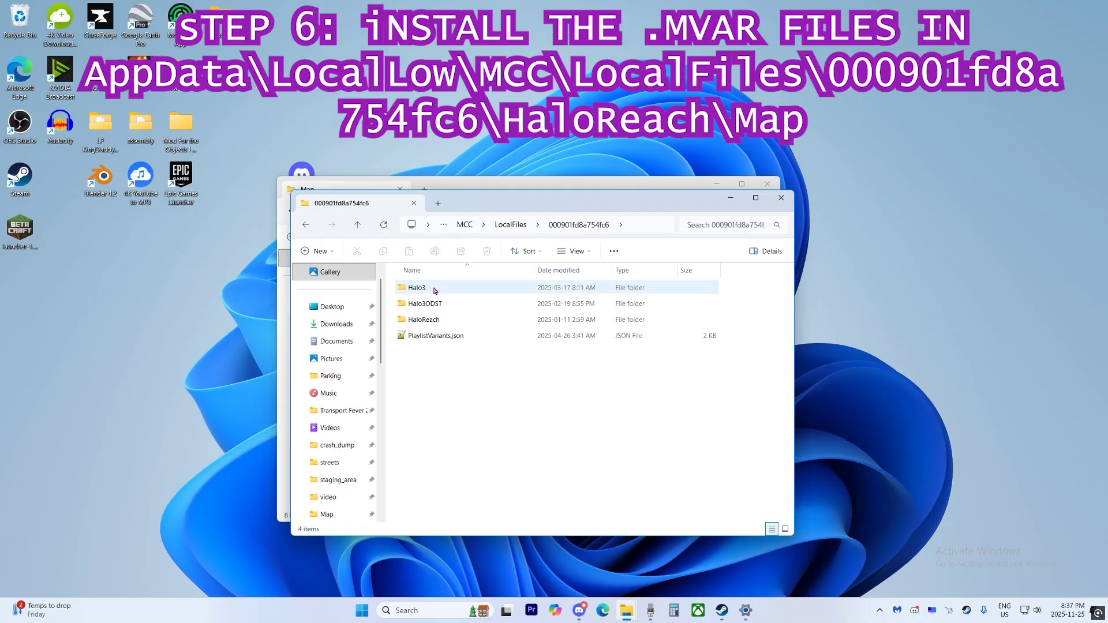
pyautogui.doubleClick(430, 322)
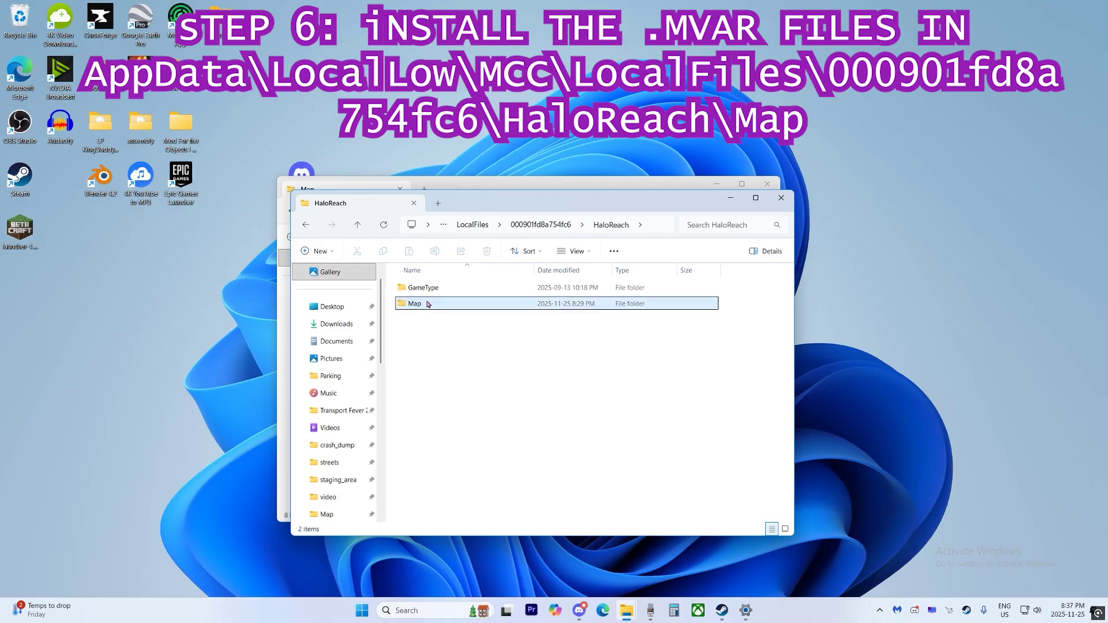
pyautogui.doubleClick(427, 304)
# Compare the two Map windows side by side, then minimize the second one
pyautogui.moveTo(416, 197); pyautogui.dragTo(694, 200)
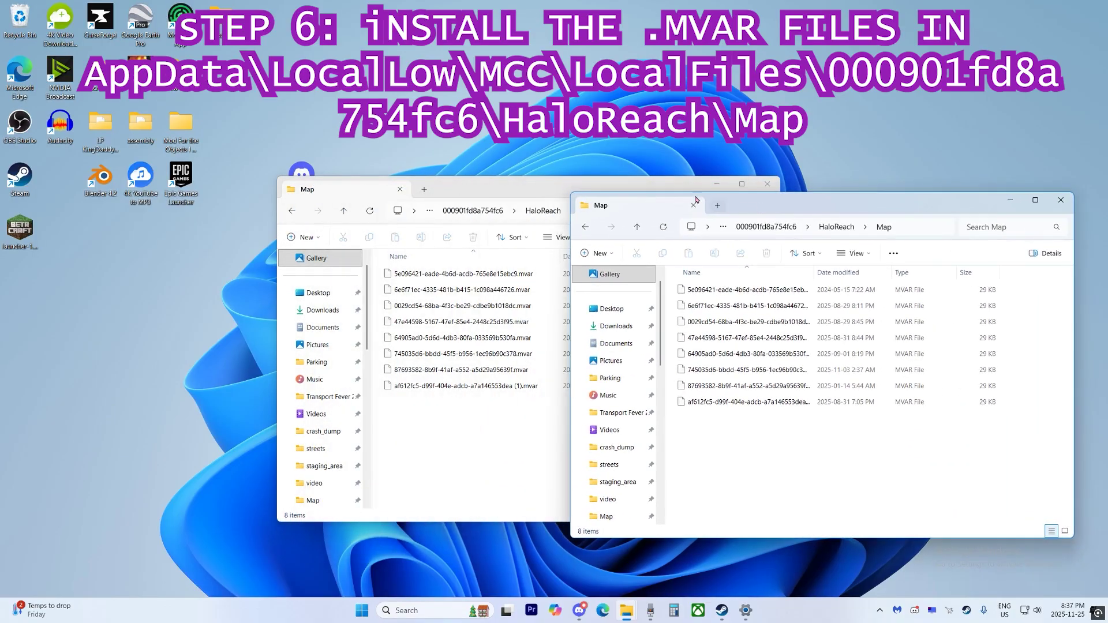
pyautogui.moveTo(505, 186); pyautogui.dragTo(299, 182)
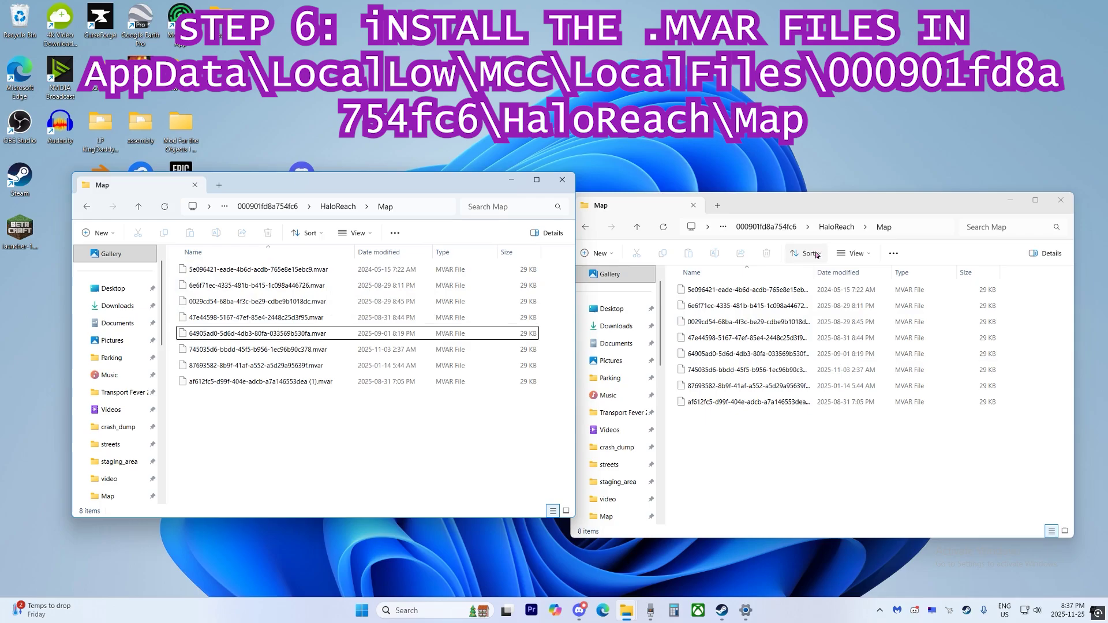
pyautogui.moveTo(813, 272); pyautogui.dragTo(863, 267)
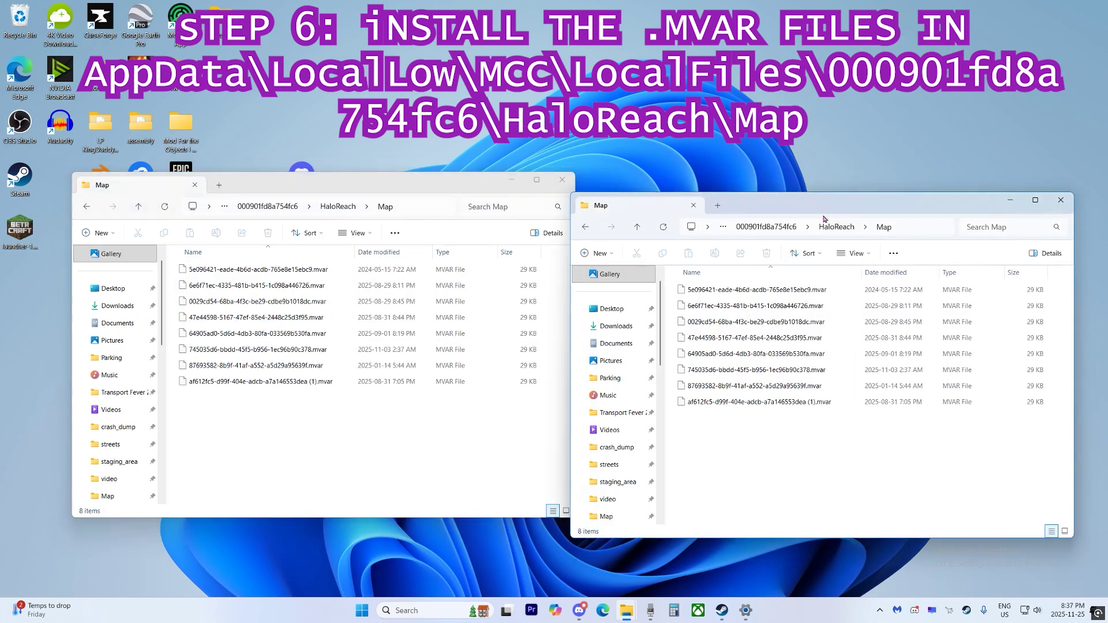
pyautogui.moveTo(825, 219); pyautogui.dragTo(616, 204)
pyautogui.click(795, 199)
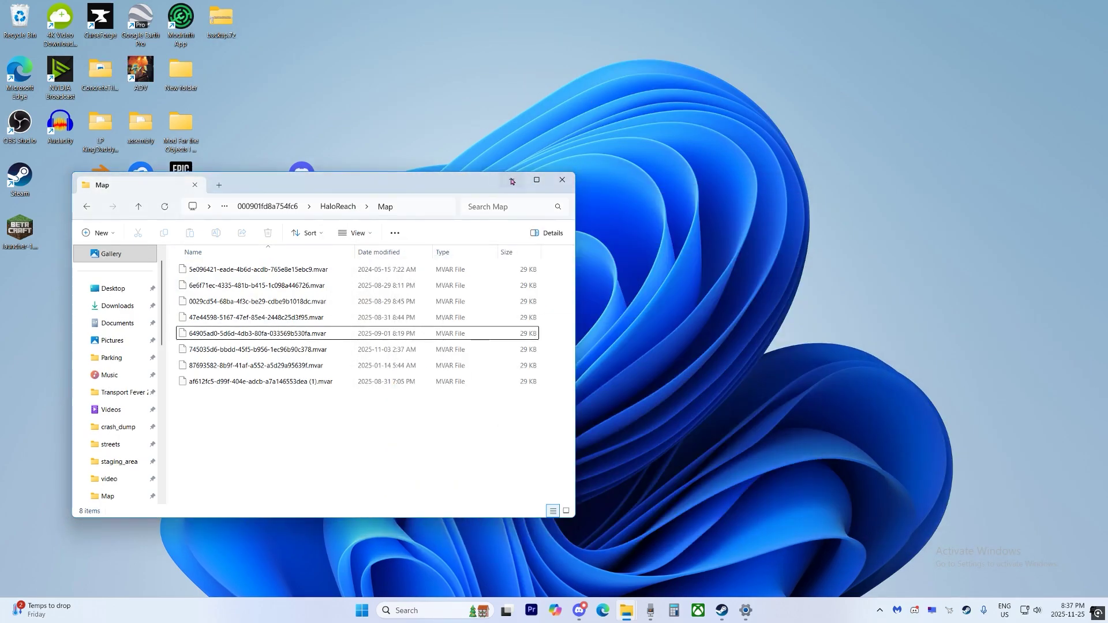
# Minimize the Map folder and launch MCC with 'Play Halo: MCC Anti-Cheat Disabled'
pyautogui.click(511, 182)
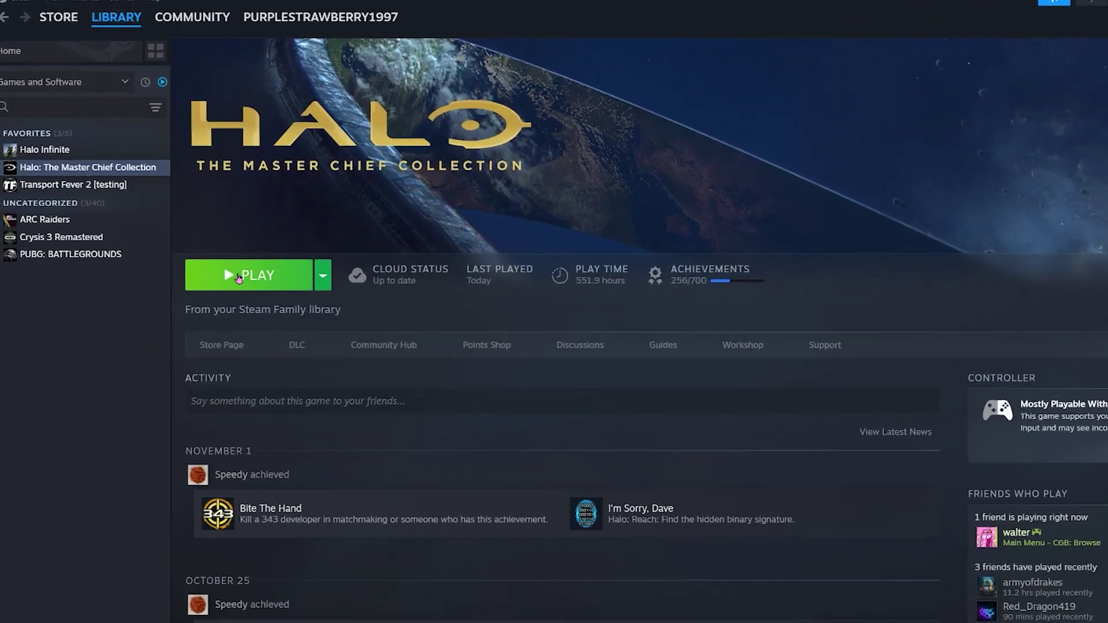
pyautogui.click(203, 233)
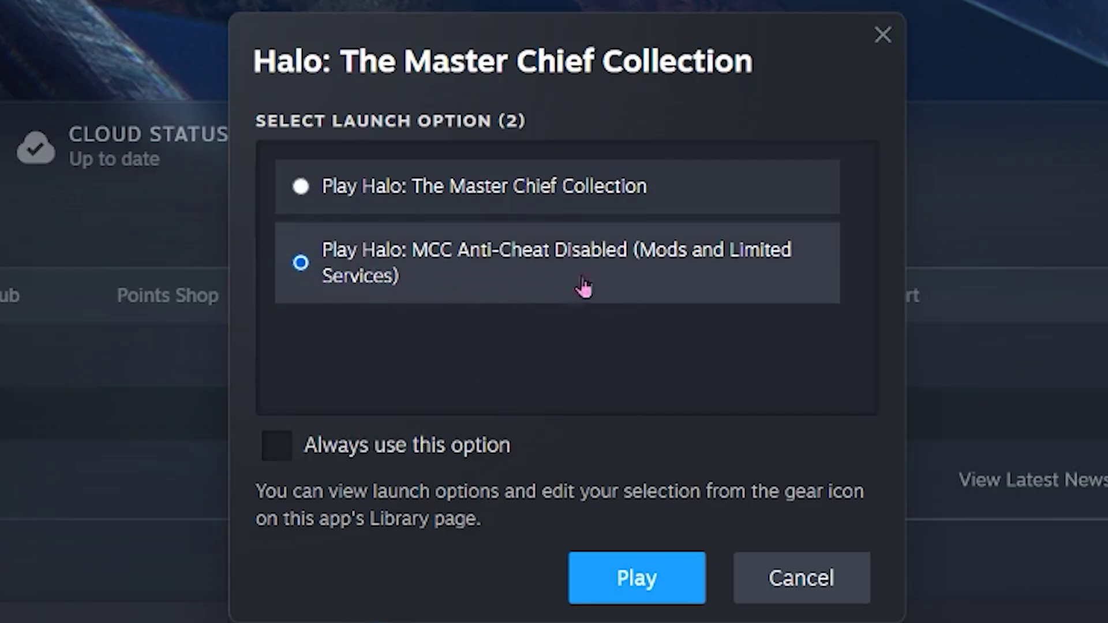
pyautogui.click(639, 591)
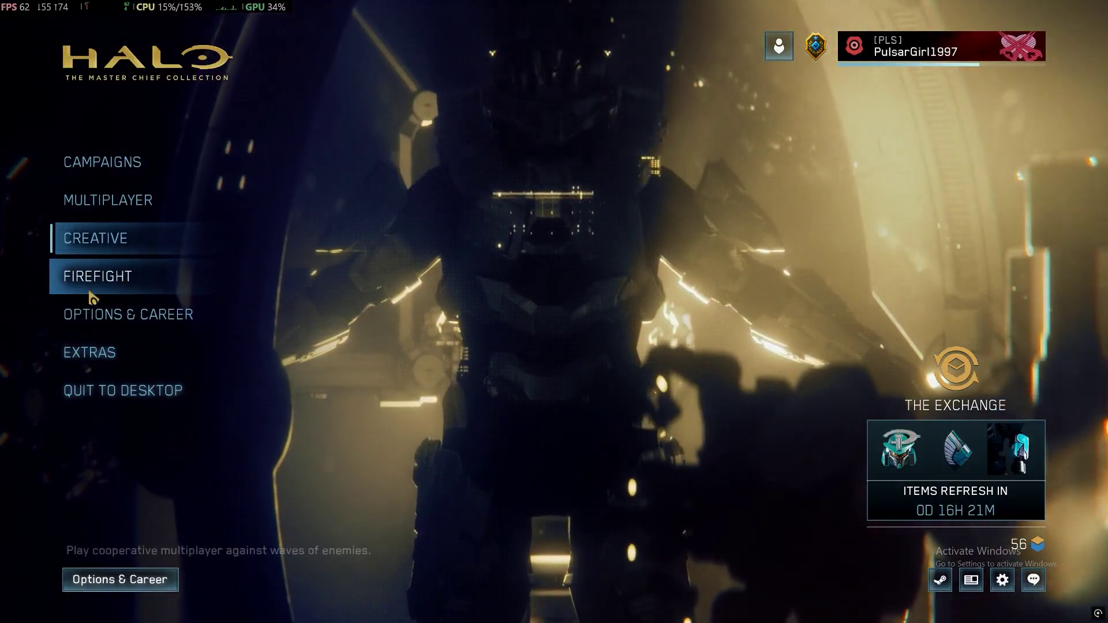
# Start a Halo: Reach Forge game on the modded map Zenith
pyautogui.click(129, 247)
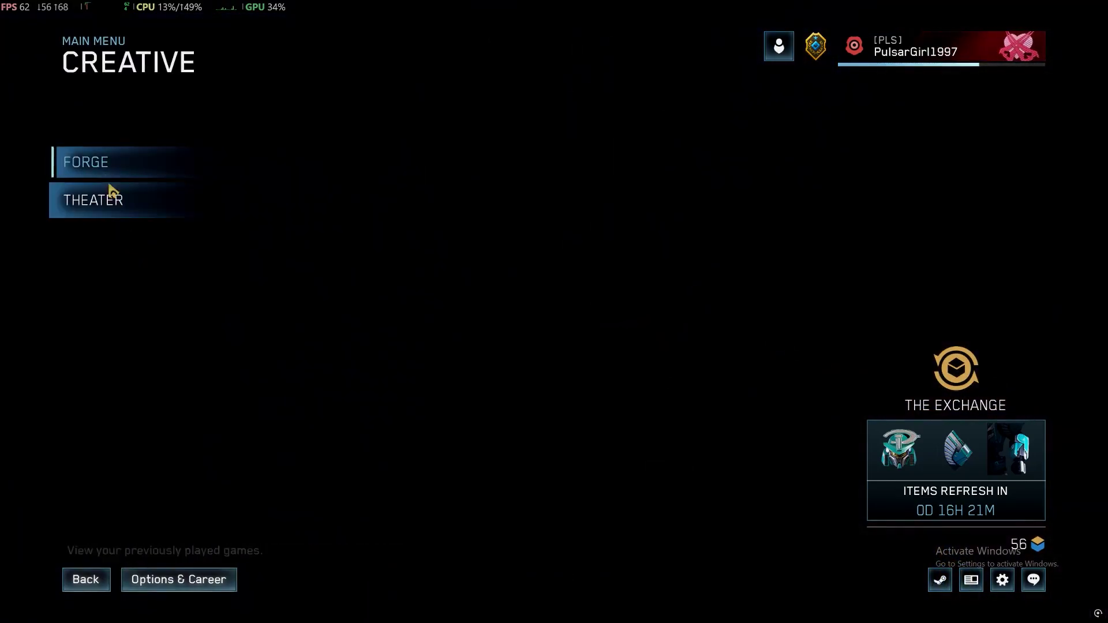
pyautogui.click(104, 165)
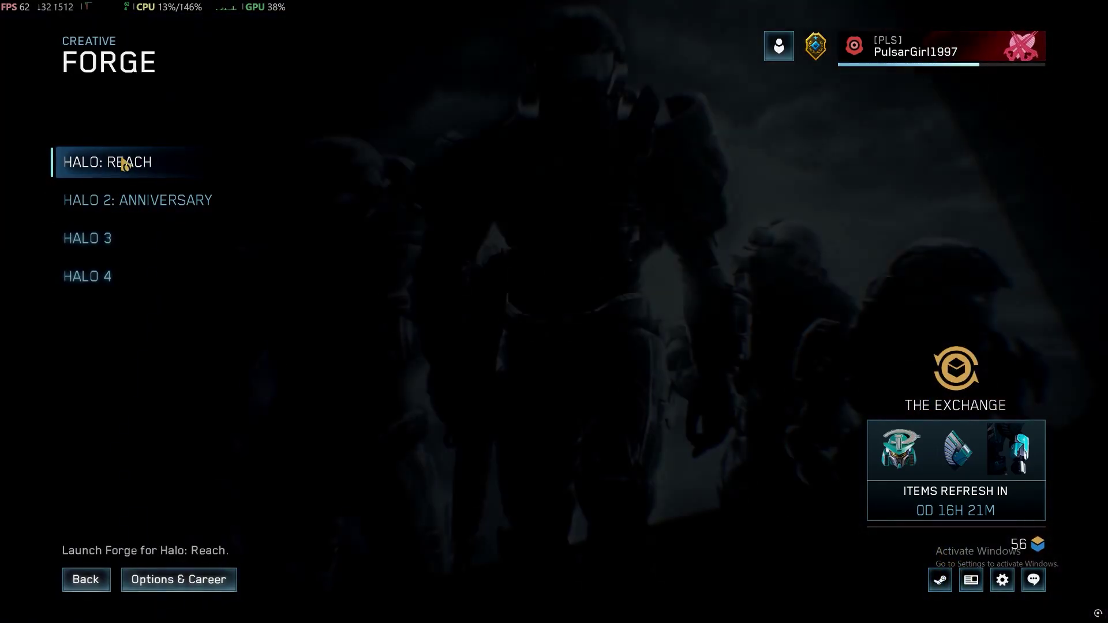
pyautogui.click(121, 162)
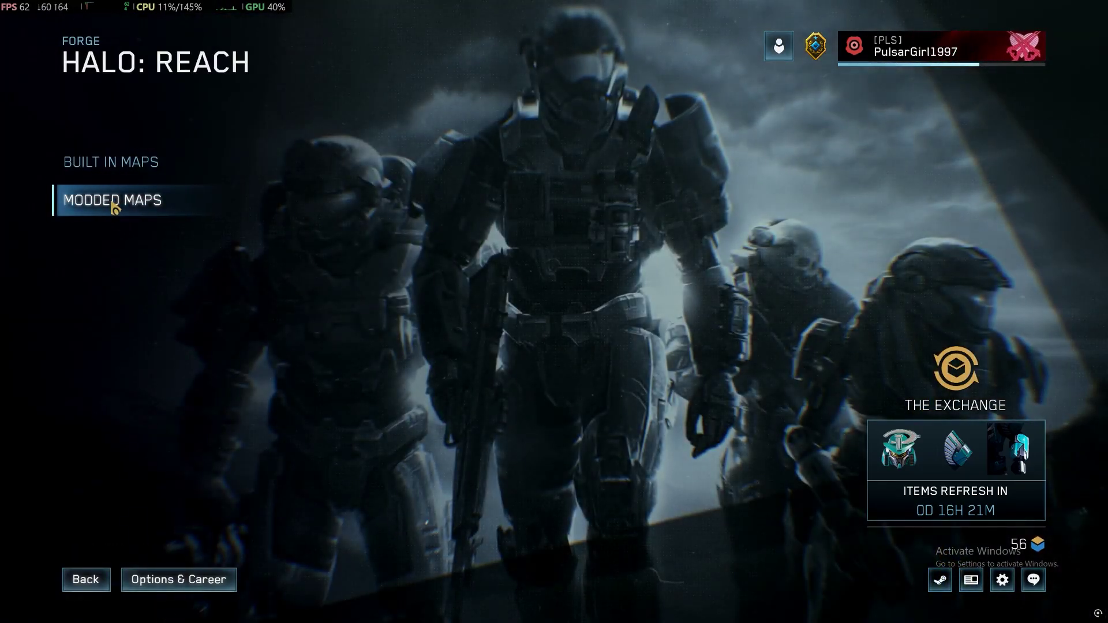
pyautogui.click(136, 206)
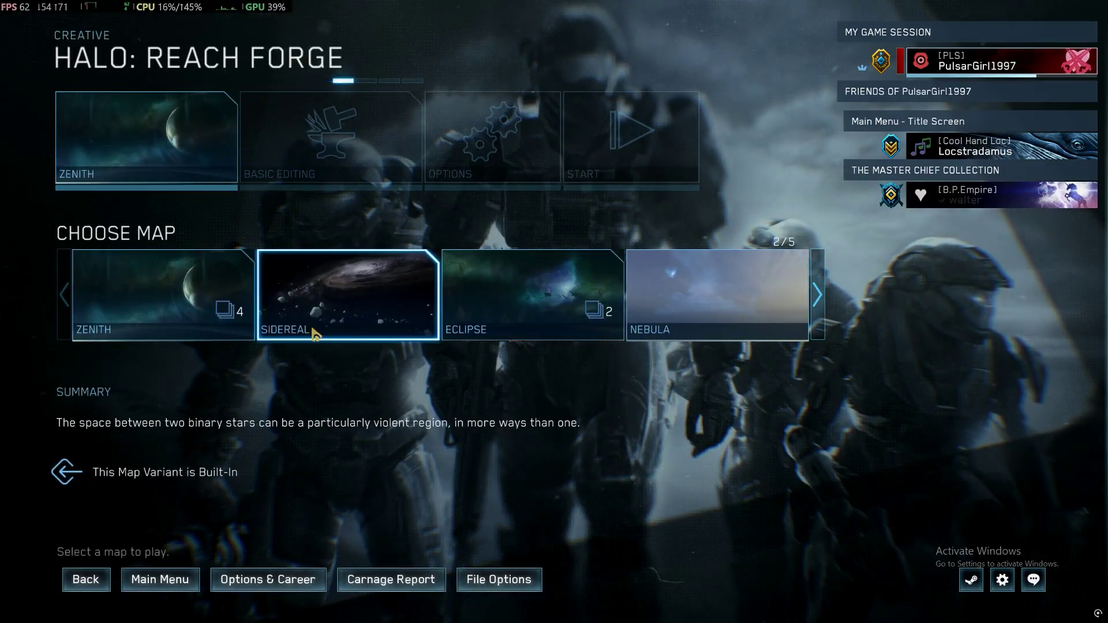
pyautogui.click(137, 304)
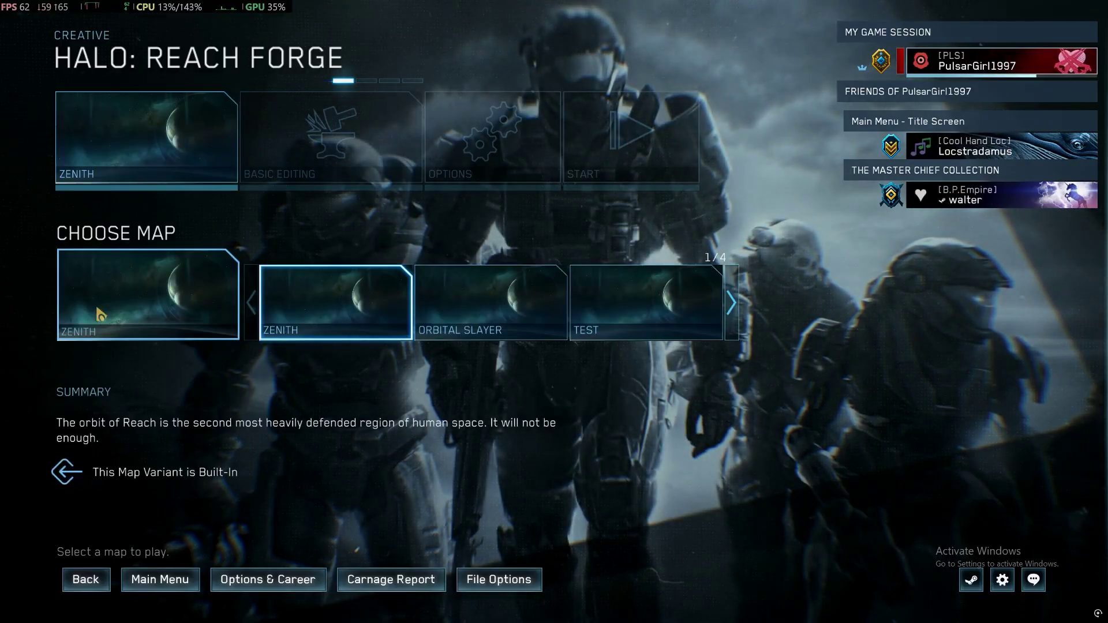
pyautogui.click(399, 316)
pyautogui.click(631, 144)
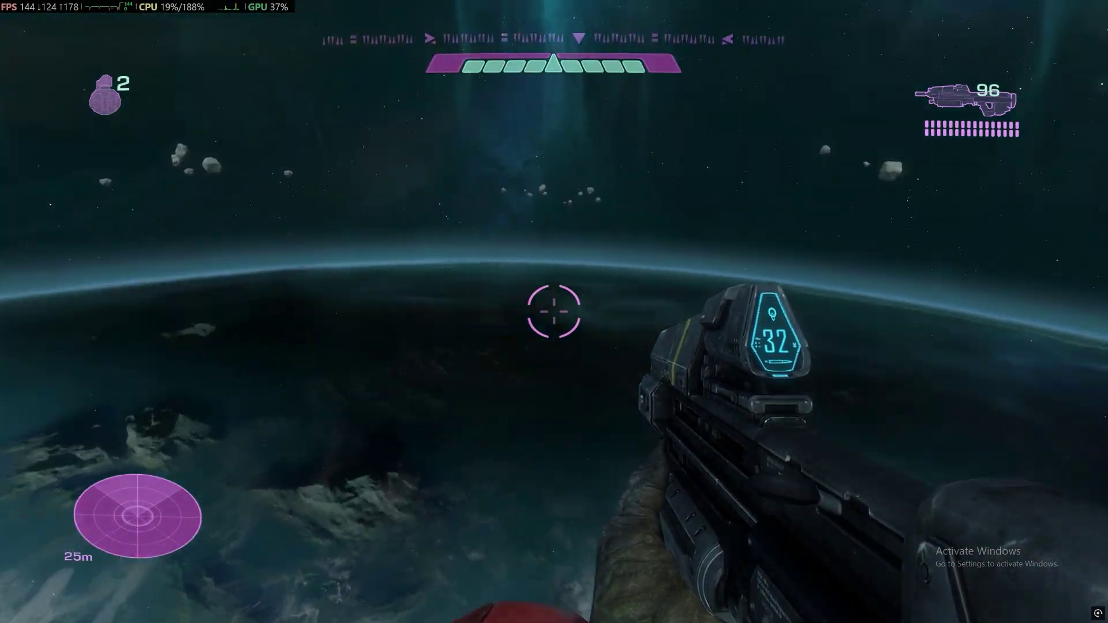
# Spawn and drop an SDV-Corvette in Forge mode, then return to Spartan form
pyautogui.press('4')
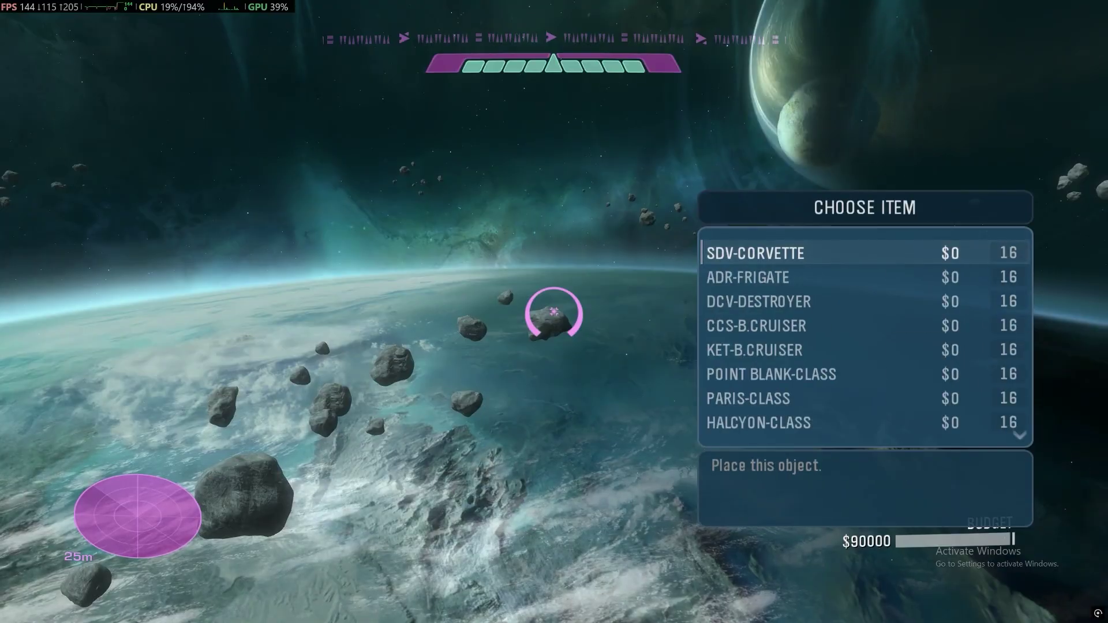
pyautogui.press('Return')
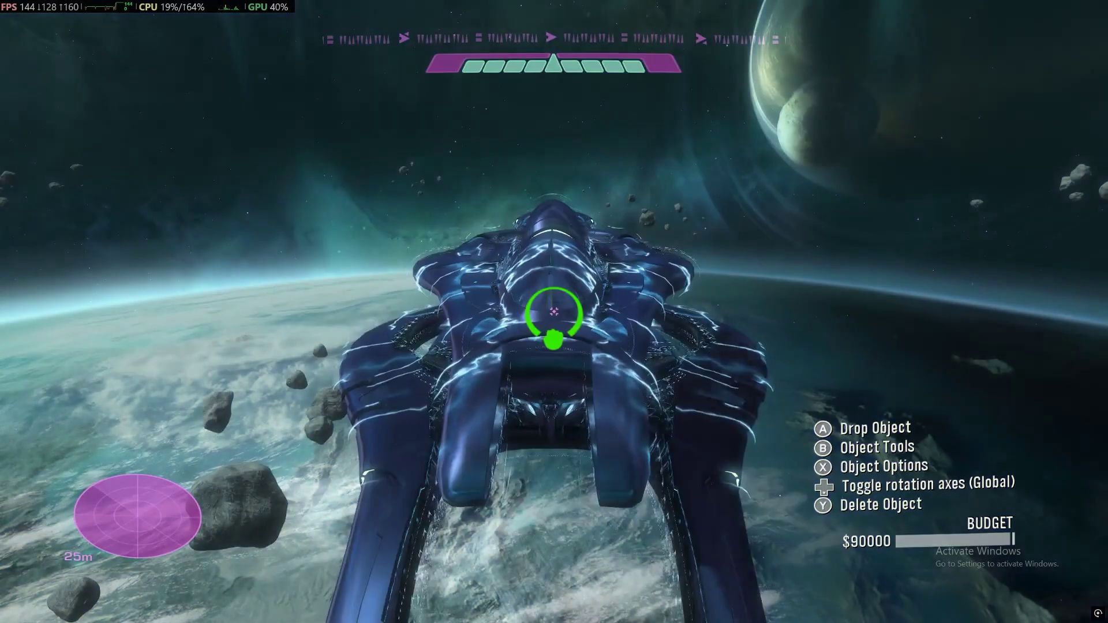
pyautogui.press('space')
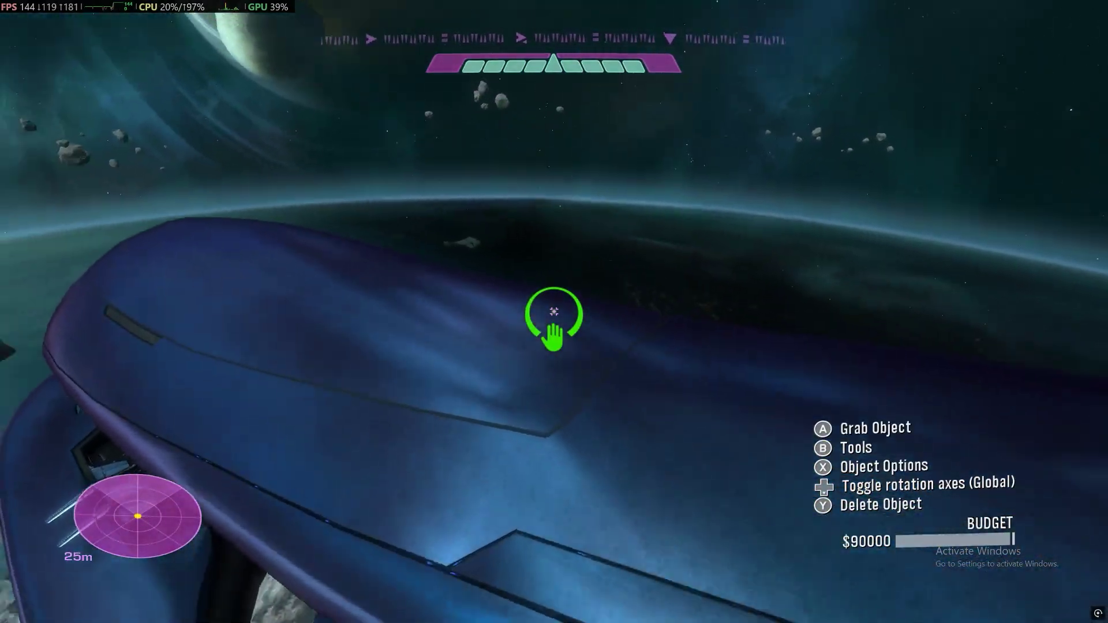
pyautogui.press('4')
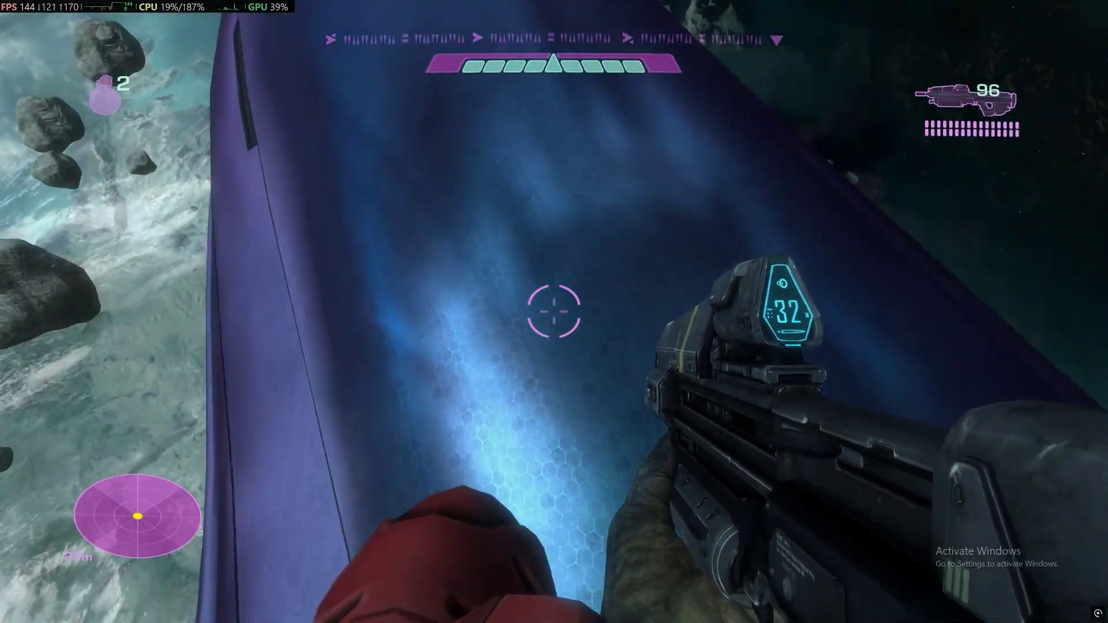
# Climb onto the corvette, take control, and fly it past the asteroids
pyautogui.press('w')
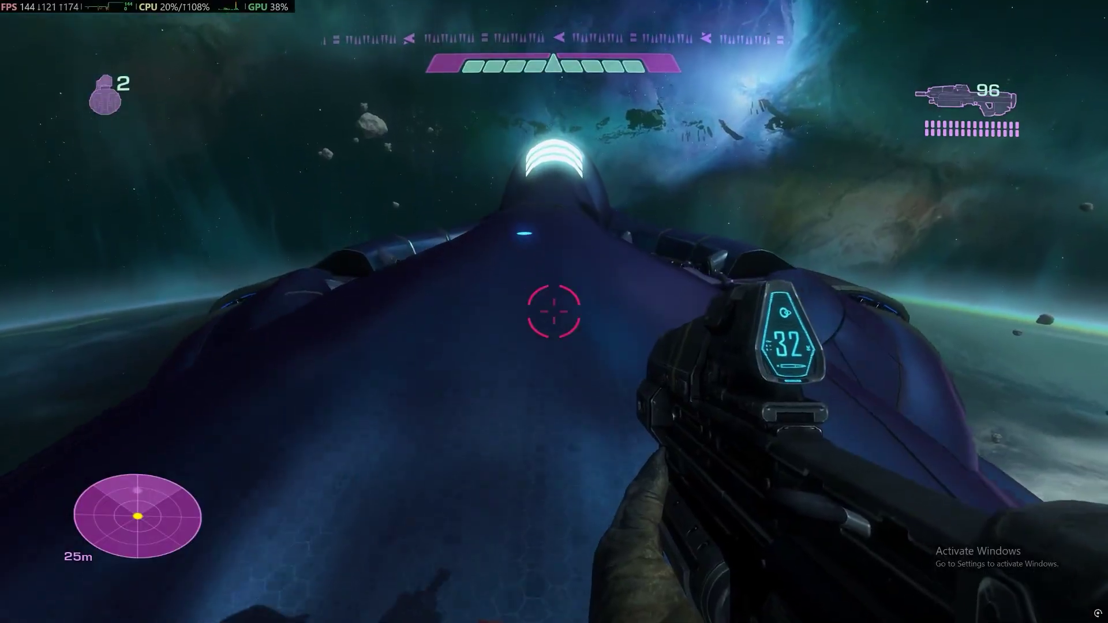
pyautogui.press('e')
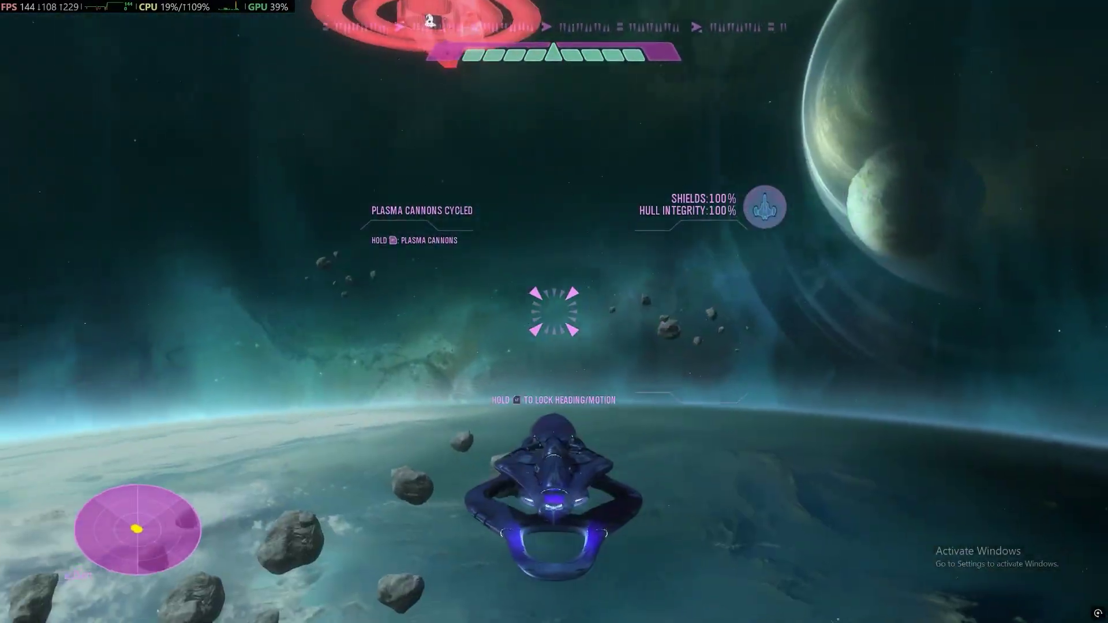
pyautogui.press('w')
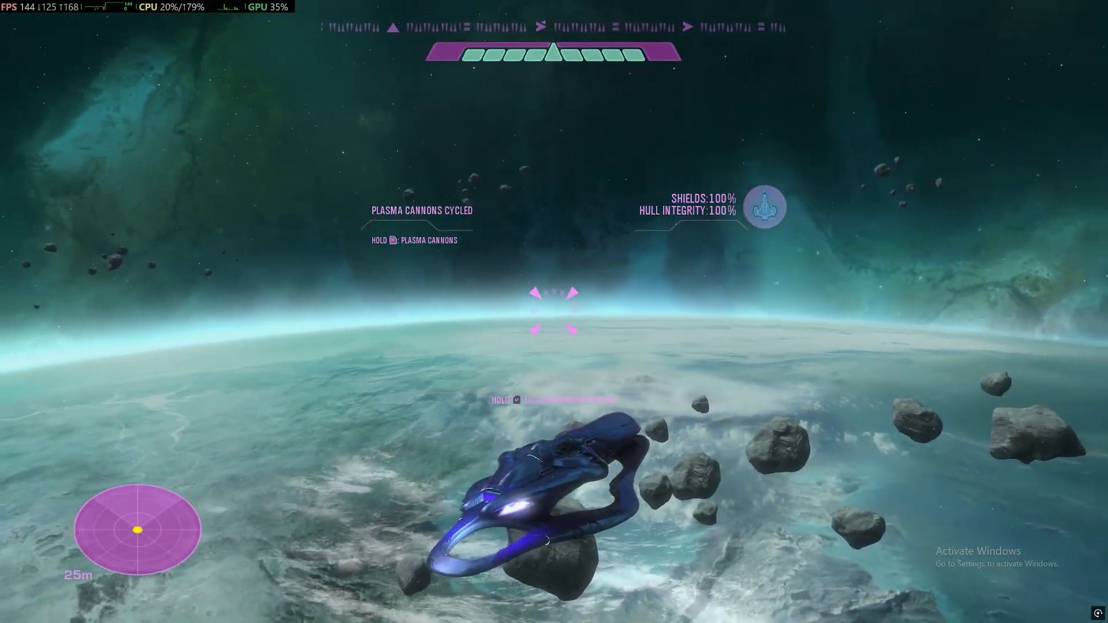
pyautogui.press('w')
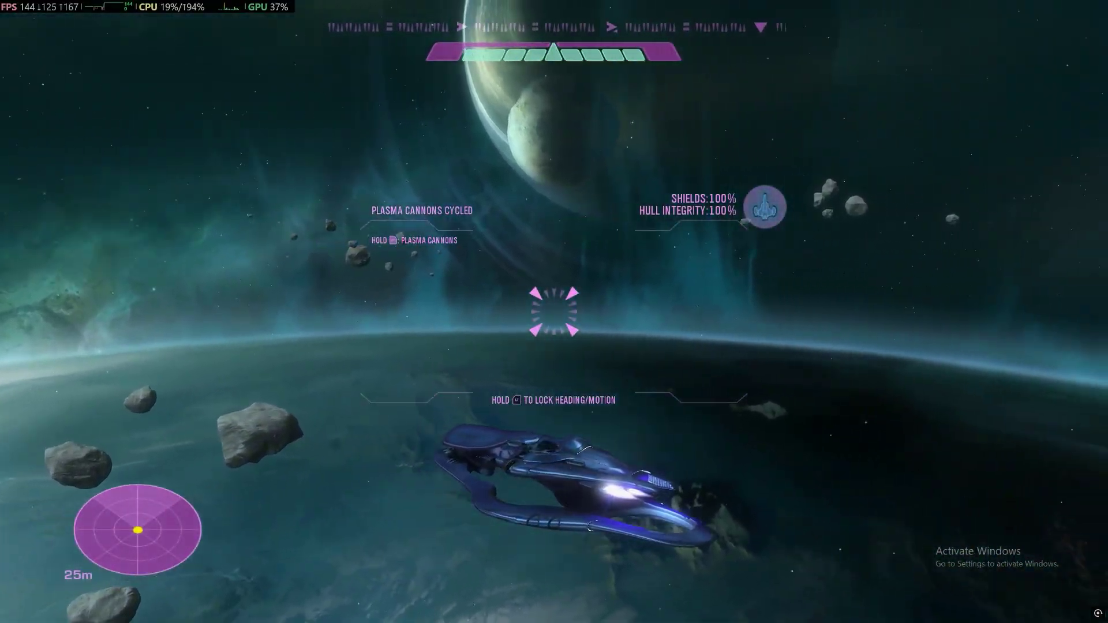
# End the Forge game for all players and confirm
pyautogui.press('Escape')
pyautogui.press('Right')
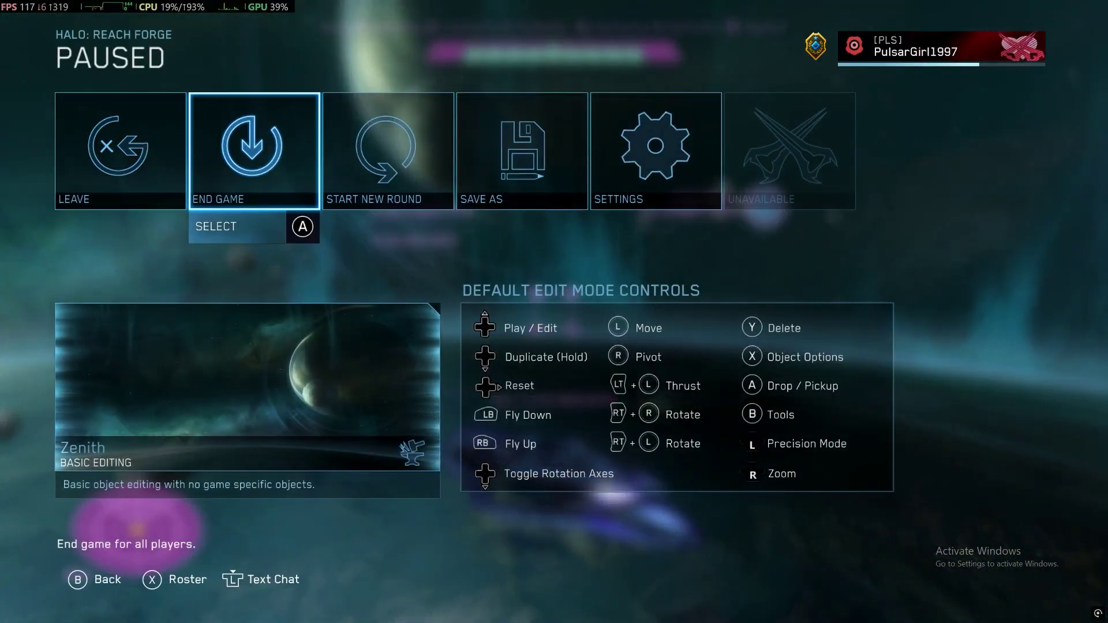
pyautogui.press('Return')
pyautogui.press('Left')
pyautogui.press('Return')
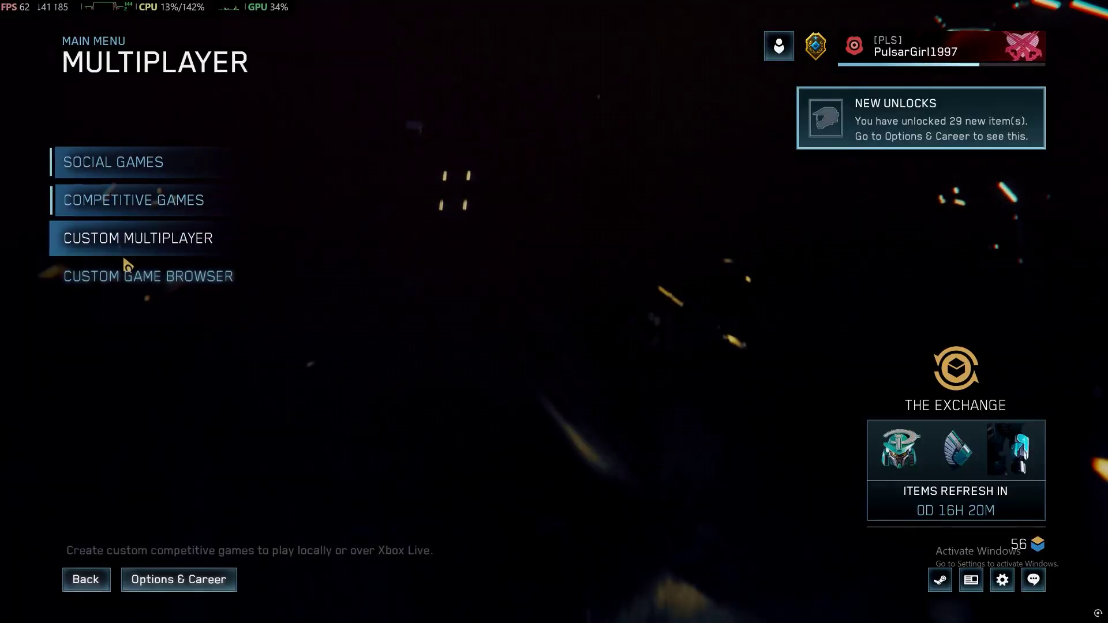
# Open a modded Halo: Reach custom lobby, choose Slayer > Fleet Slayer on Zenith, and start
pyautogui.click(132, 247)
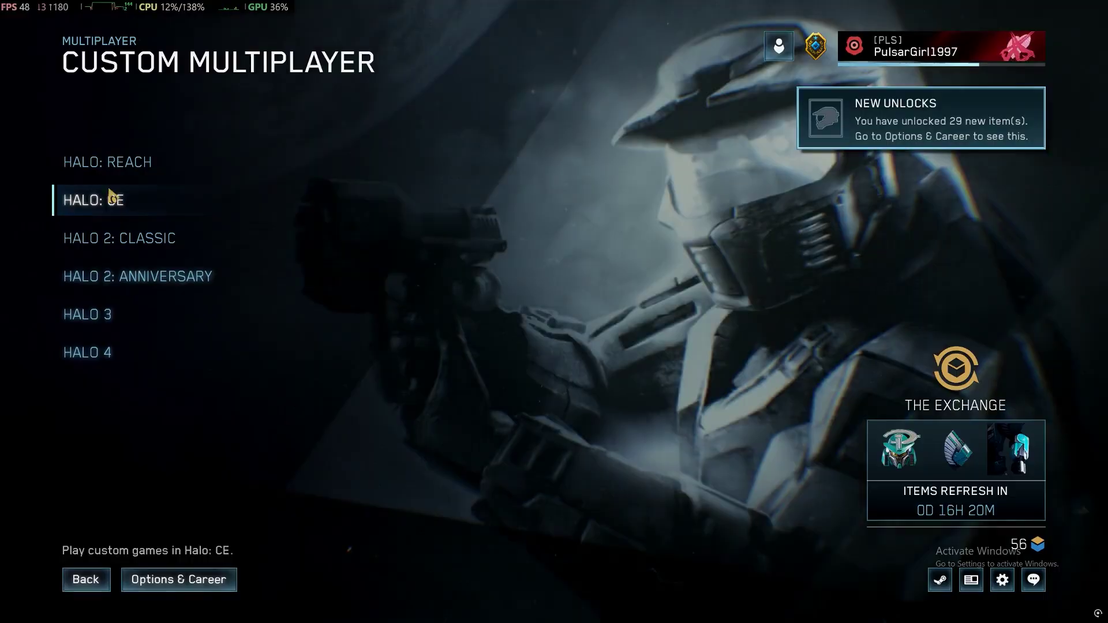
pyautogui.click(107, 164)
pyautogui.click(100, 199)
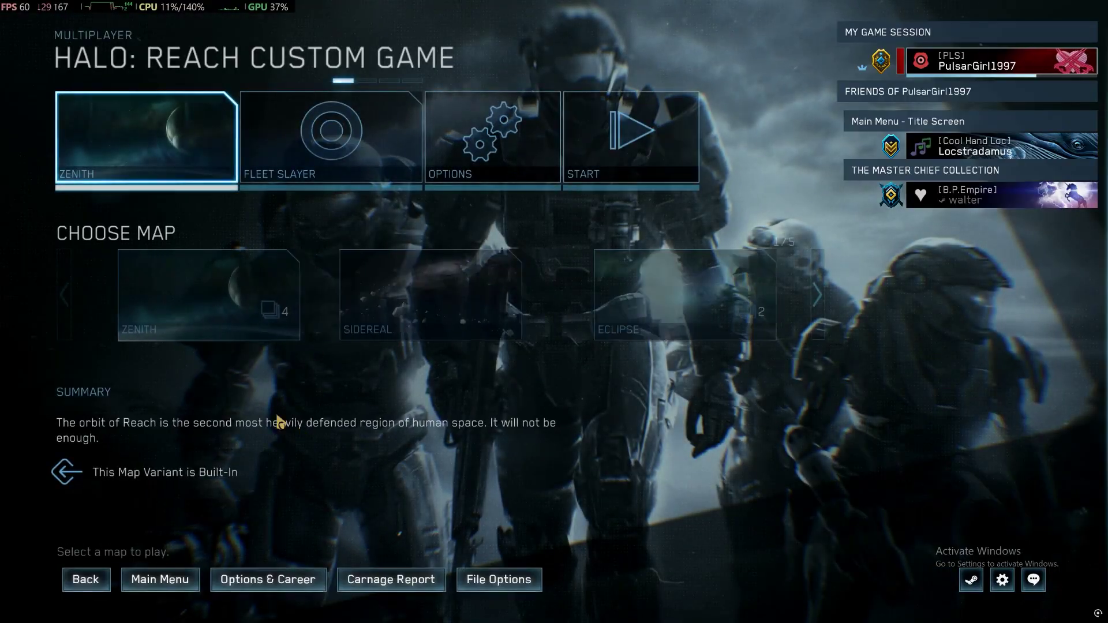
pyautogui.click(319, 160)
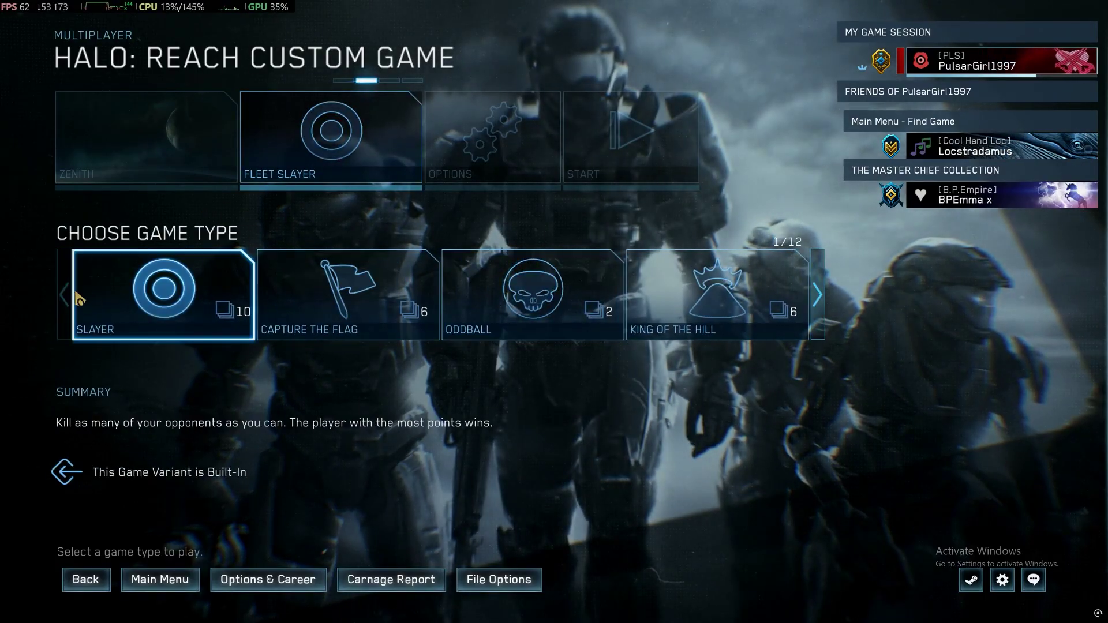
pyautogui.click(141, 295)
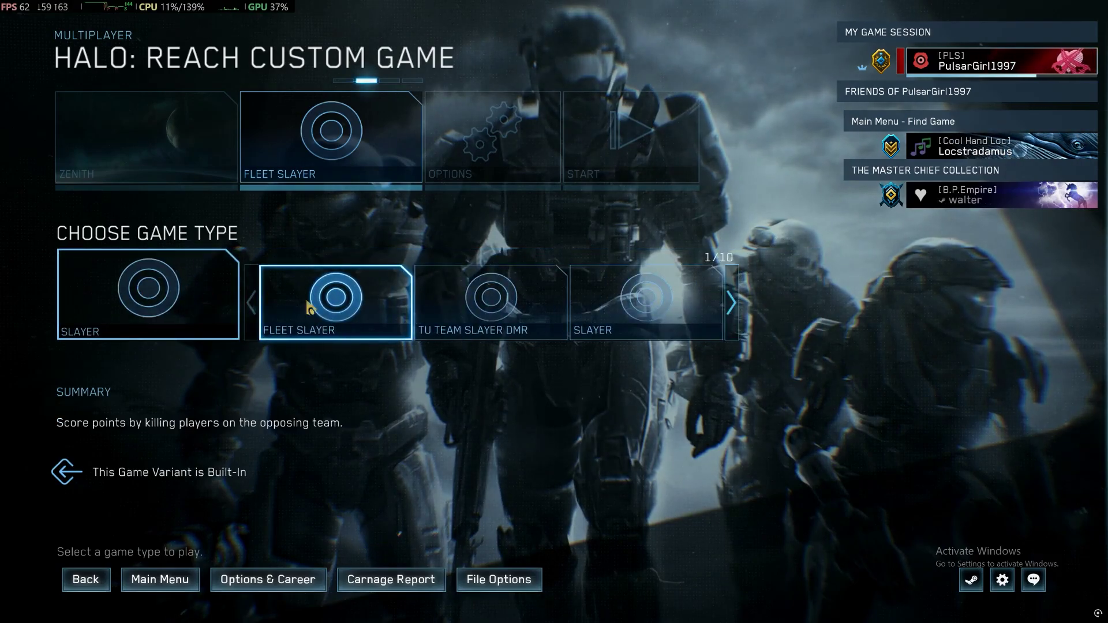
pyautogui.click(359, 325)
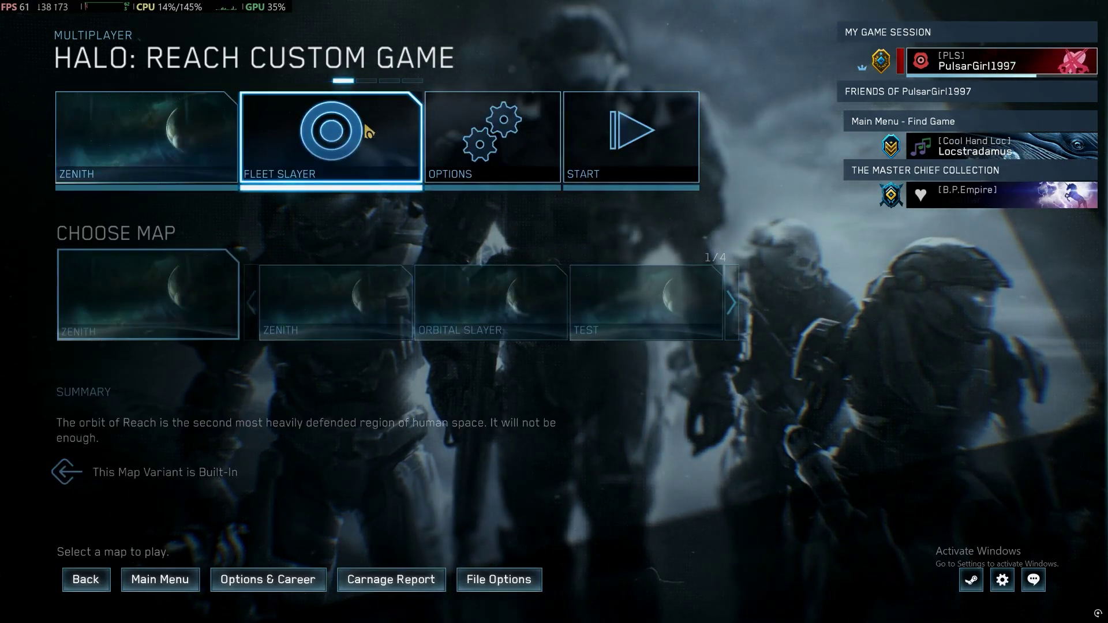
pyautogui.click(650, 143)
pyautogui.click(651, 143)
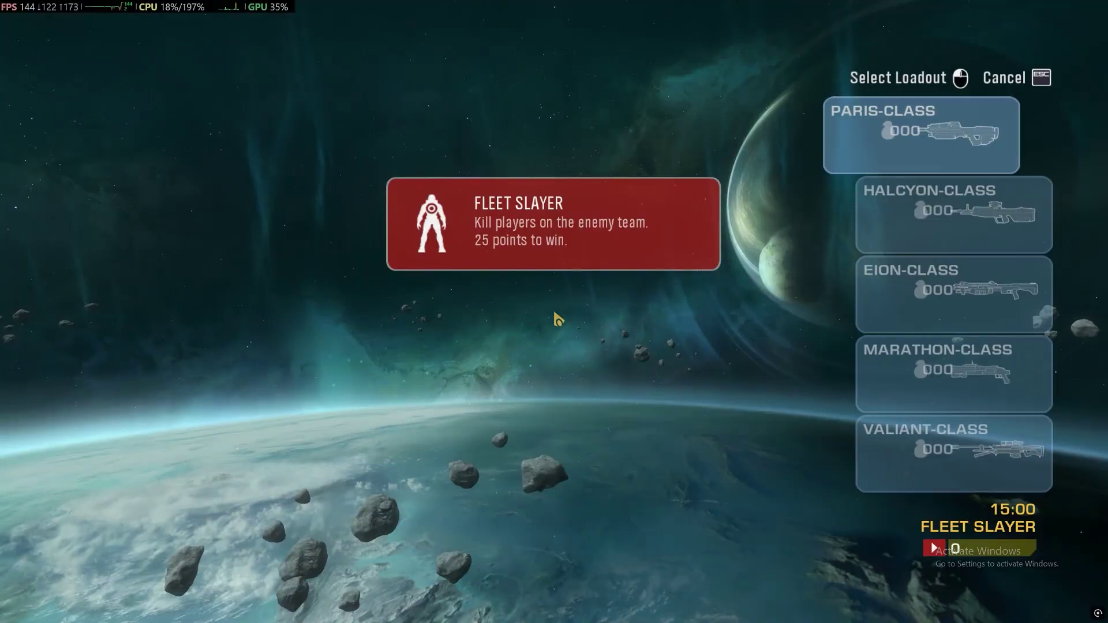
# Browse the ship loadouts and settle on one
pyautogui.press('Down')
pyautogui.press('Down')
pyautogui.press('Down')
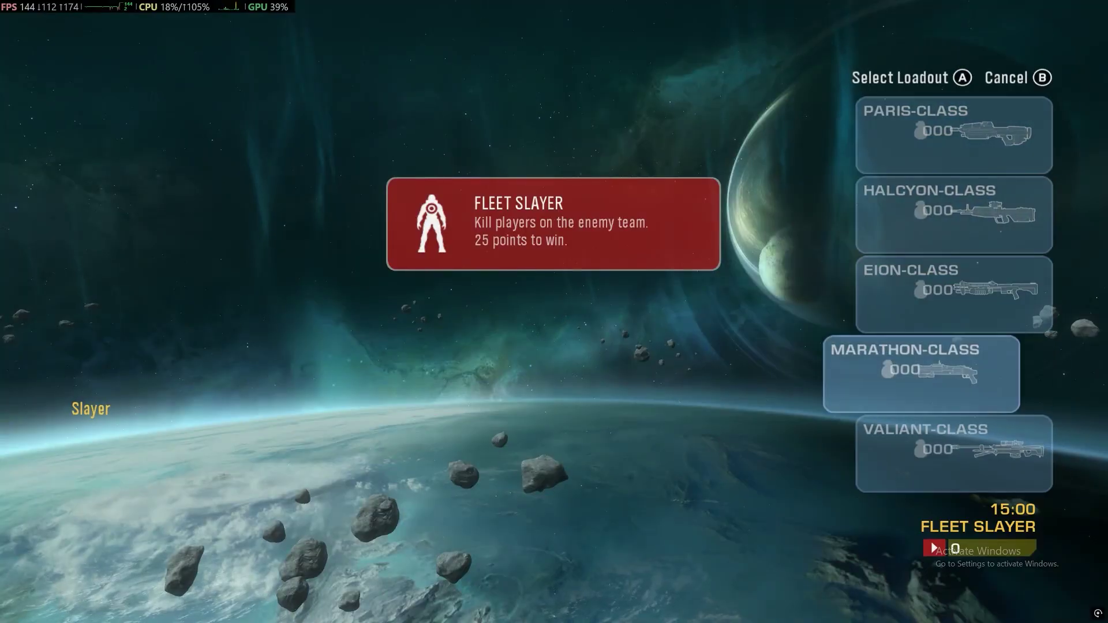
pyautogui.press('Up')
pyautogui.press('Down')
pyautogui.press('Up')
pyautogui.press('Down')
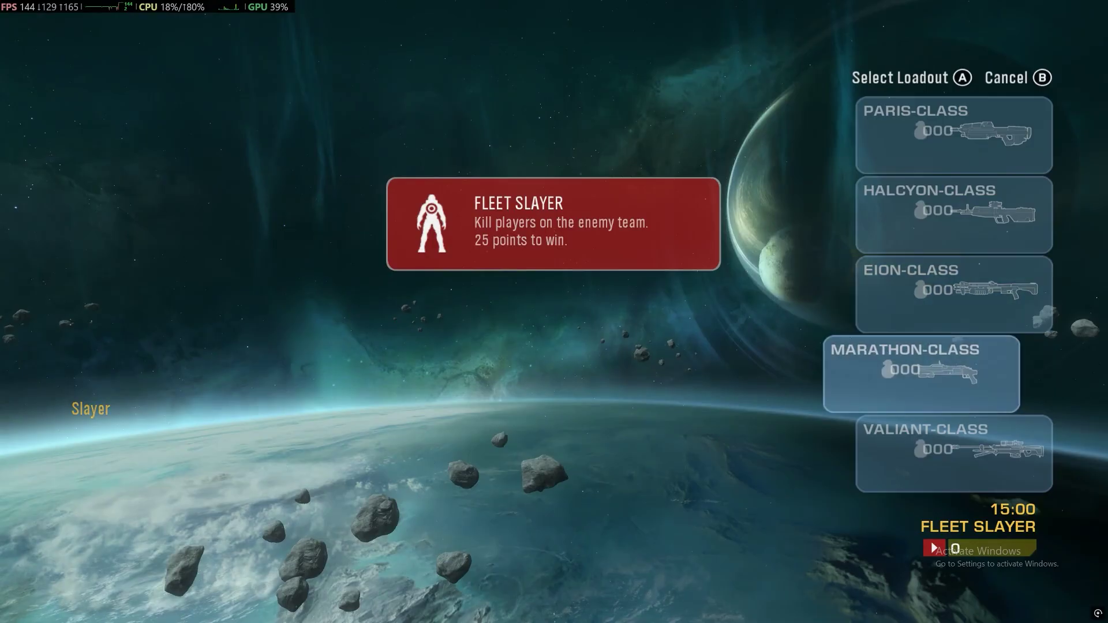
# Spawn in the chosen ship, fly briefly, then leave the match
pyautogui.press('Return')
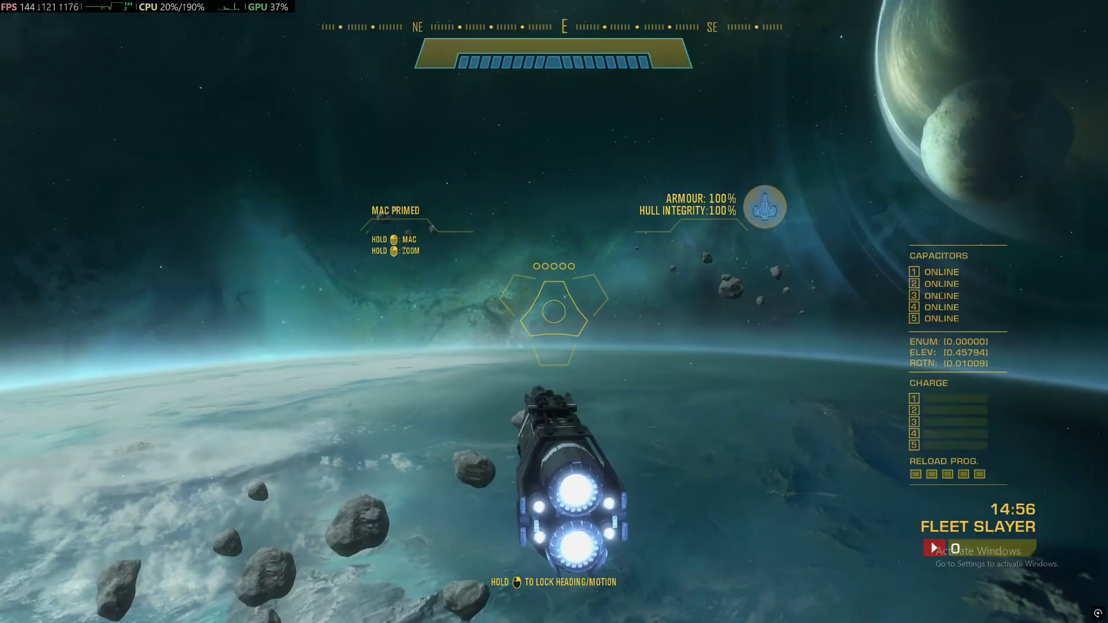
pyautogui.press('Escape')
pyautogui.click(103, 177)
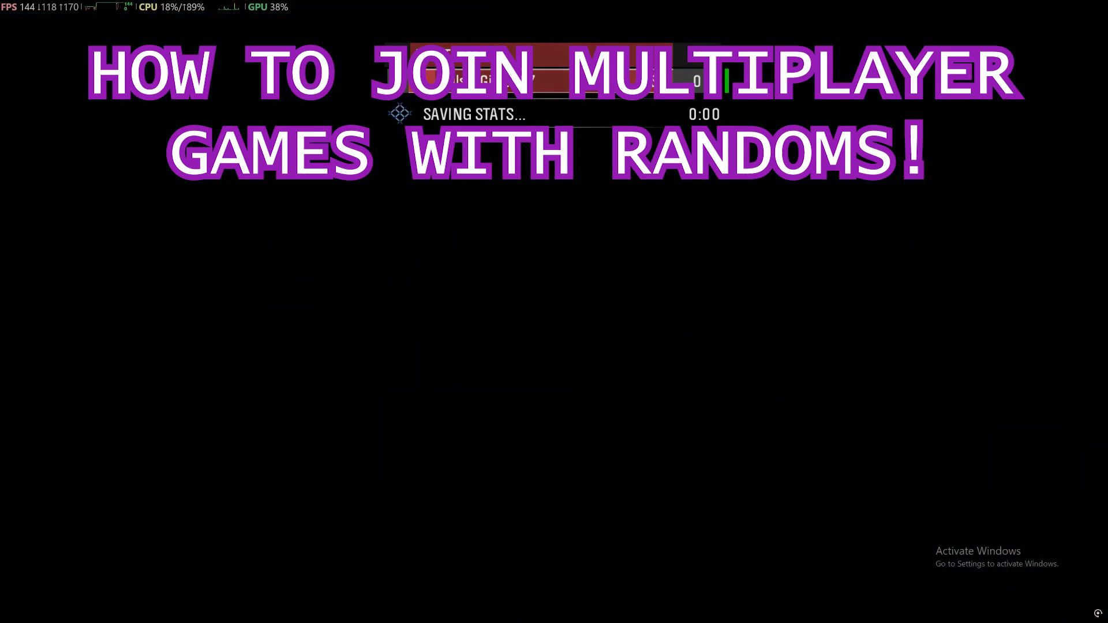
# Open a steam://joinlobby link from Discord's Game Session B chat so Halo joins that lobby
pyautogui.hotkey('alt', 'Tab')
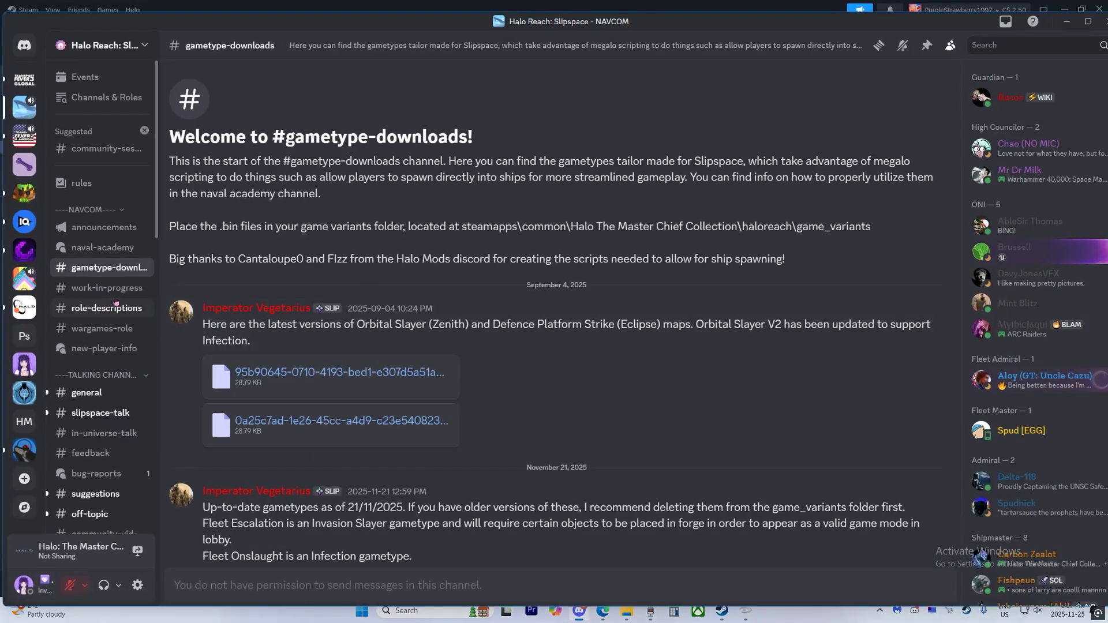
pyautogui.scroll(-2, 115, 302)
pyautogui.scroll(-2, 108, 312)
pyautogui.scroll(-2, 99, 325)
pyautogui.scroll(-1, 90, 344)
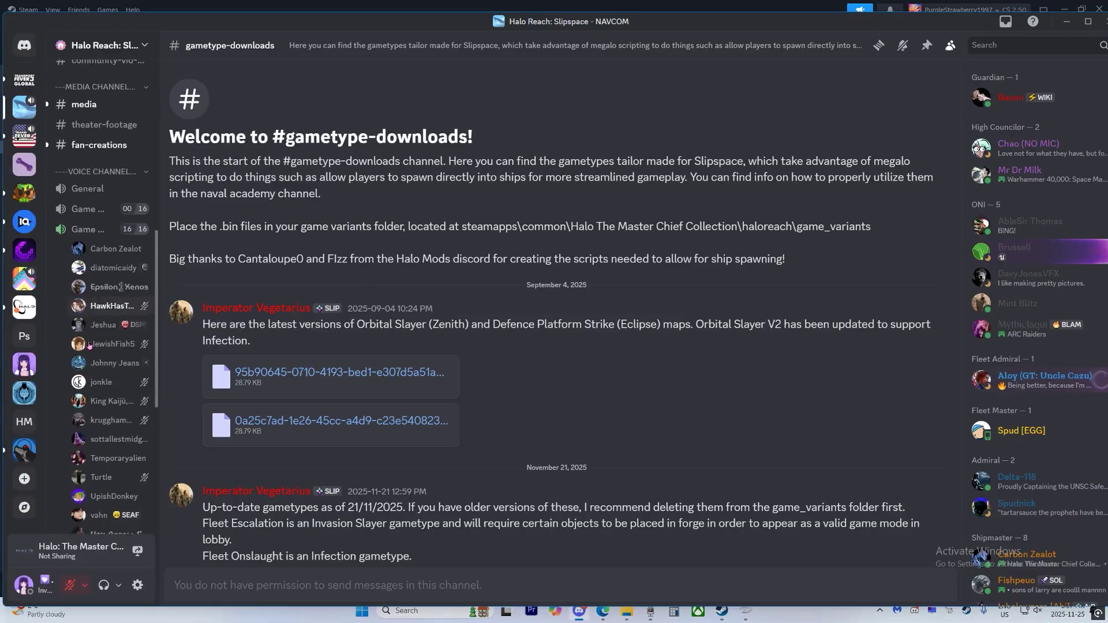
pyautogui.scroll(-1, 87, 345)
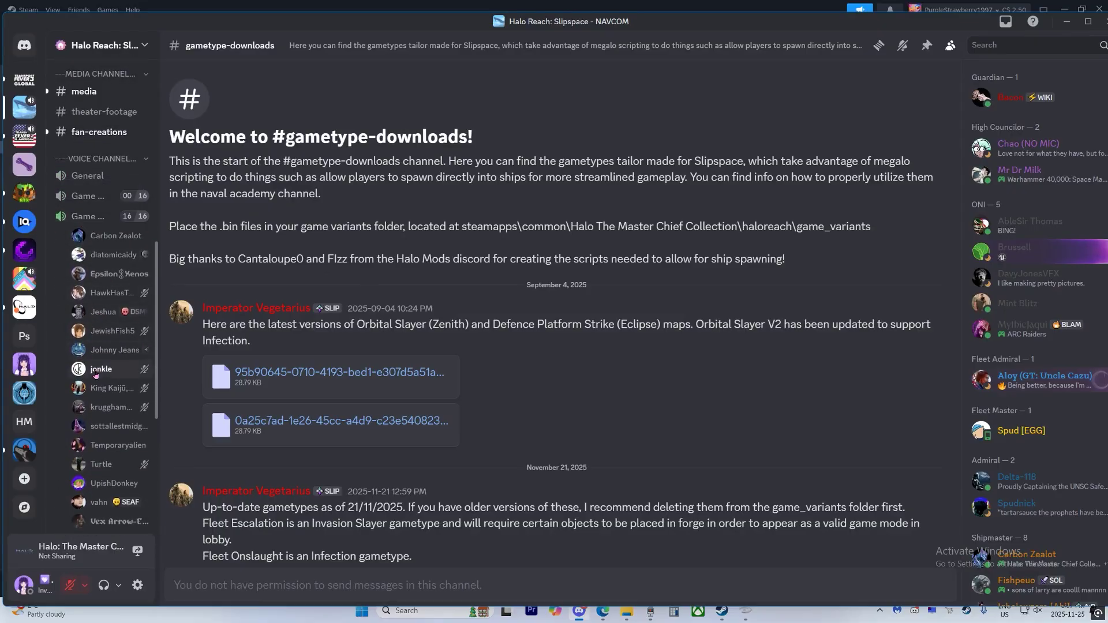
pyautogui.scroll(5, 96, 371)
pyautogui.scroll(3, 96, 312)
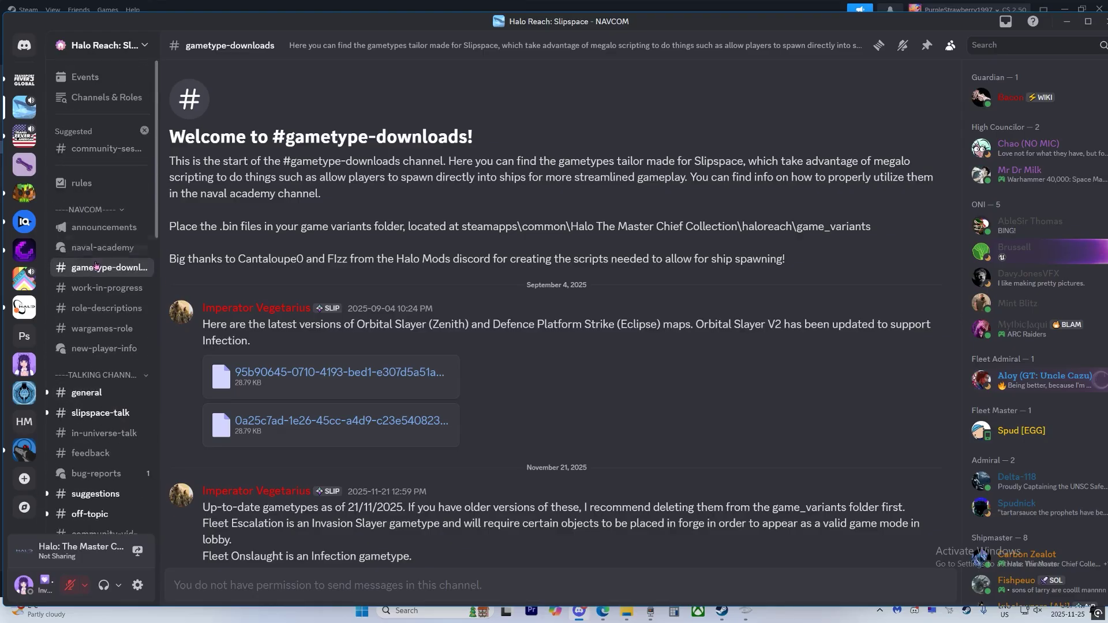
pyautogui.moveTo(86, 392)
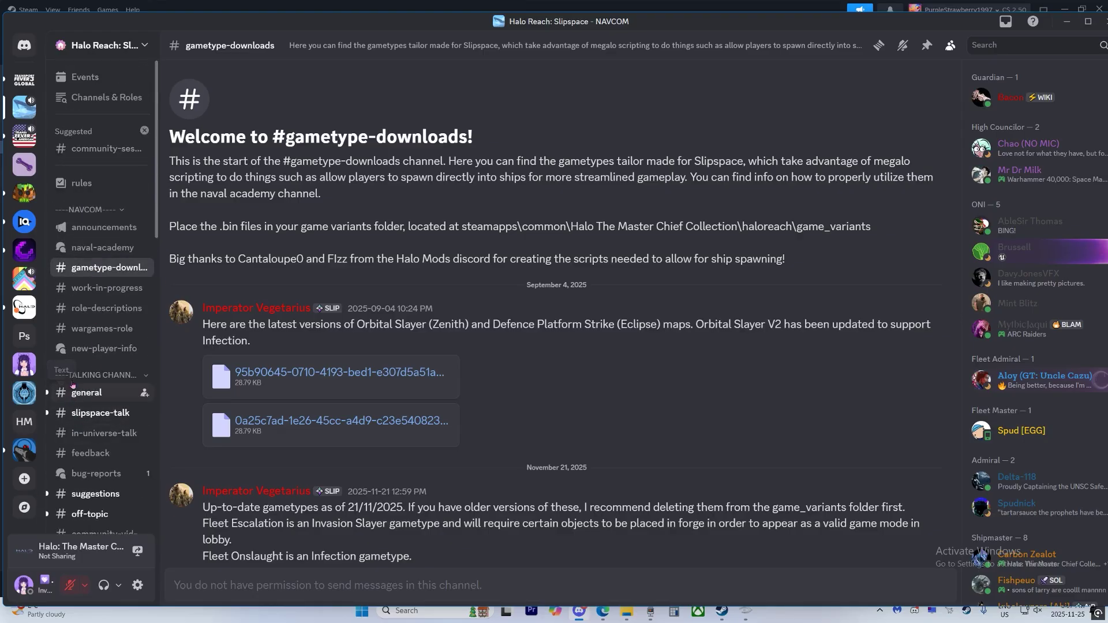
pyautogui.scroll(-5, 73, 387)
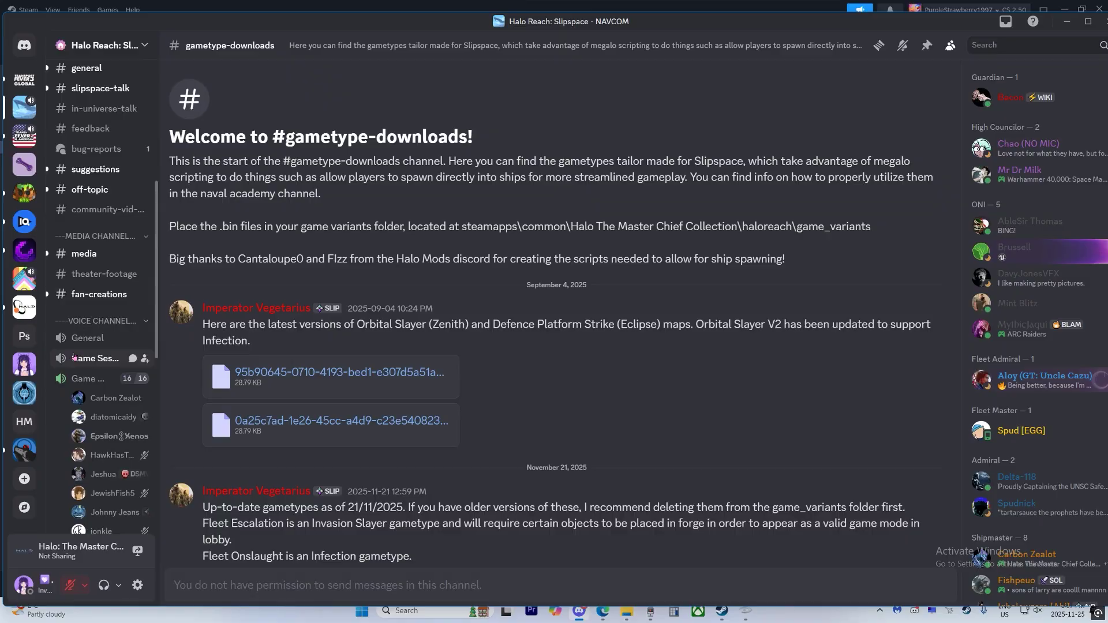
pyautogui.scroll(-2, 74, 358)
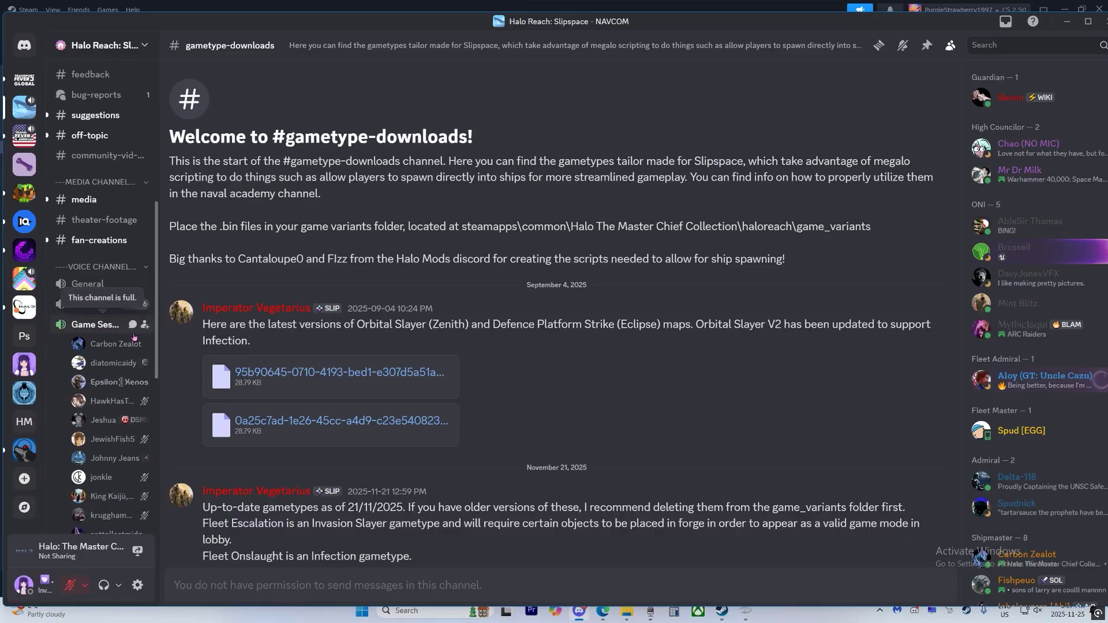
pyautogui.click(133, 324)
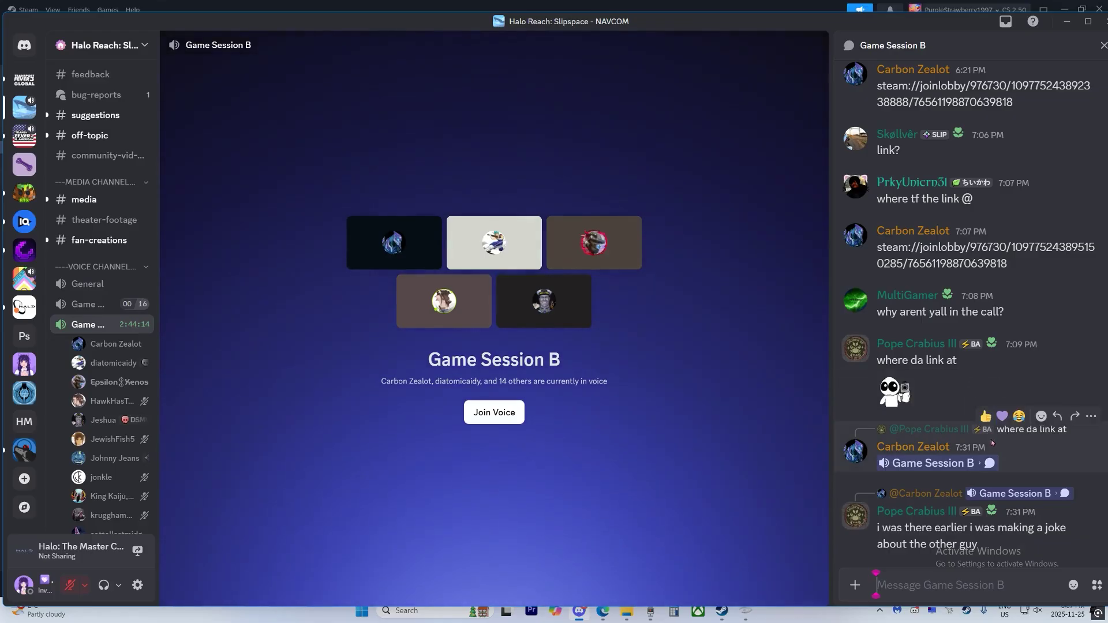
pyautogui.scroll(3, 961, 376)
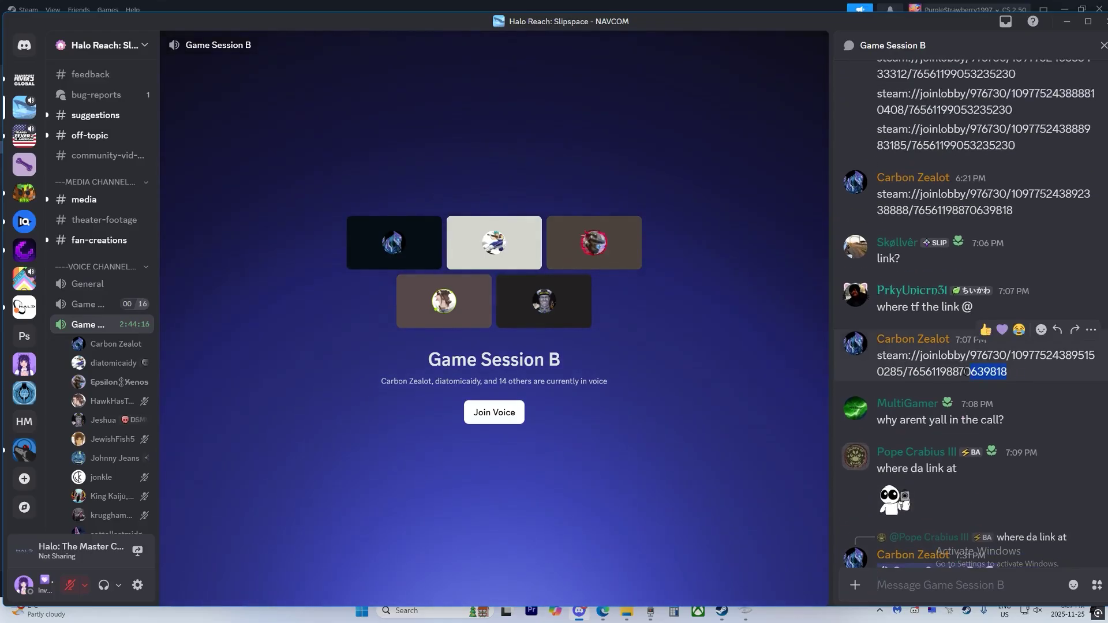
pyautogui.moveTo(966, 371); pyautogui.dragTo(879, 353)
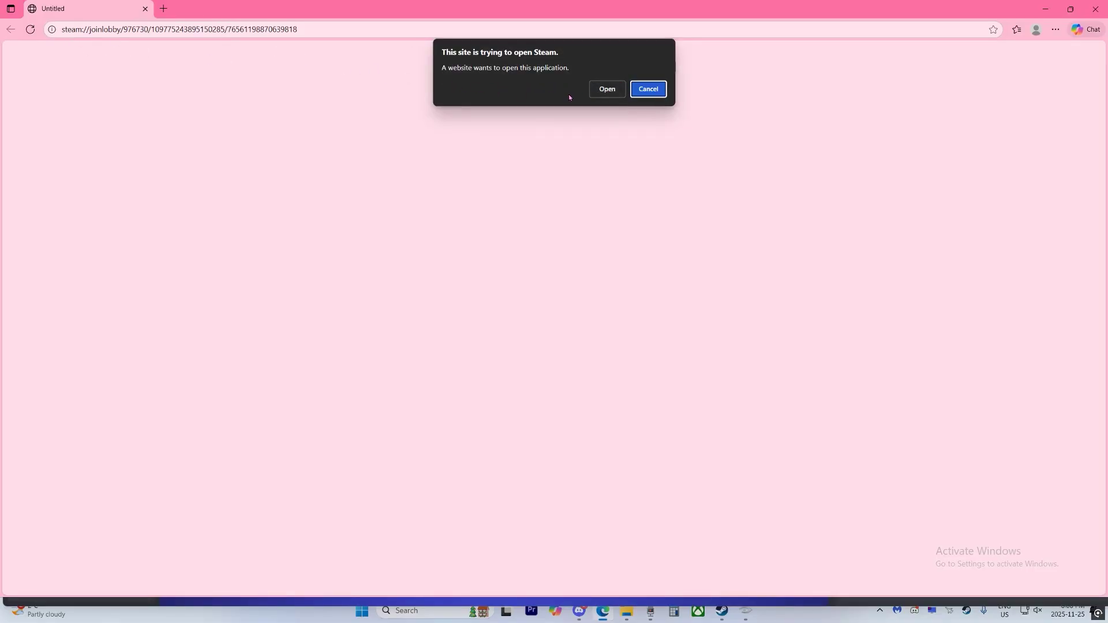
pyautogui.click(599, 95)
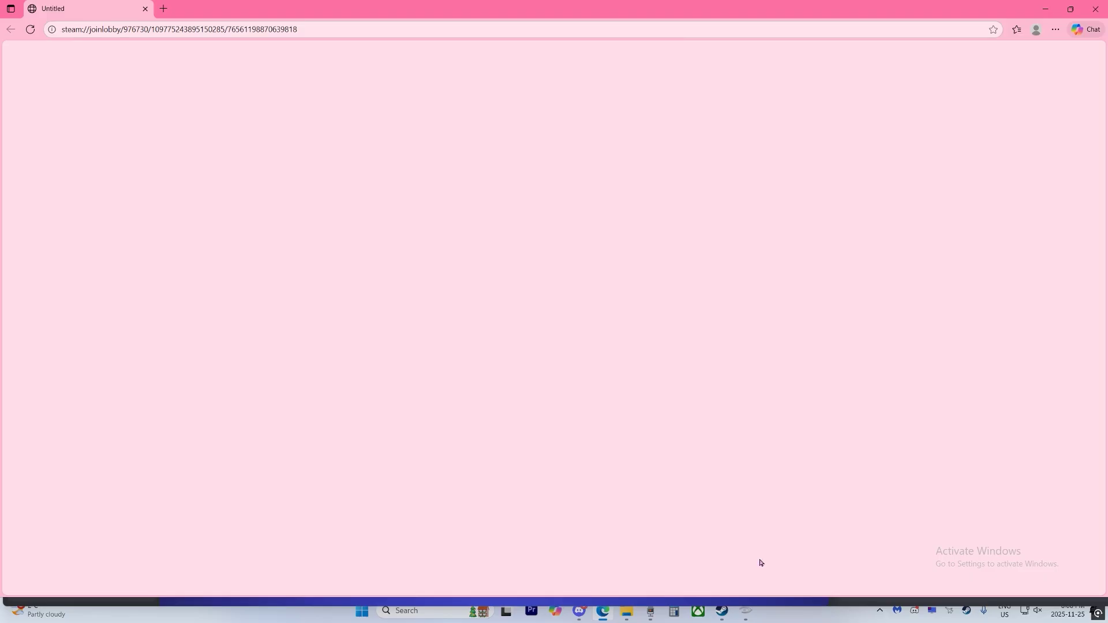
pyautogui.click(746, 615)
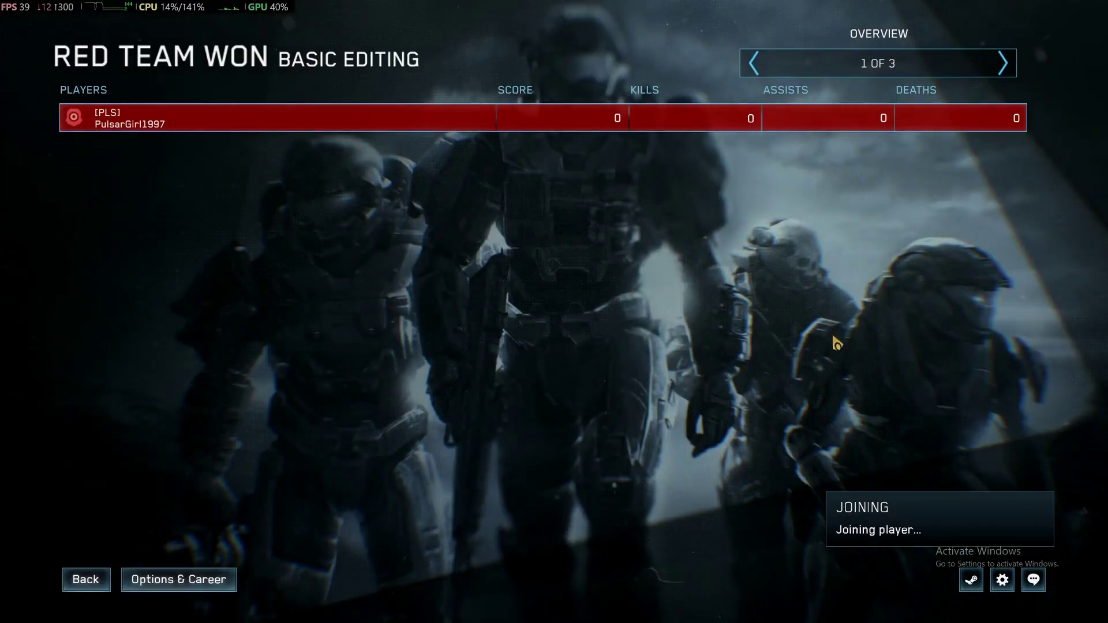